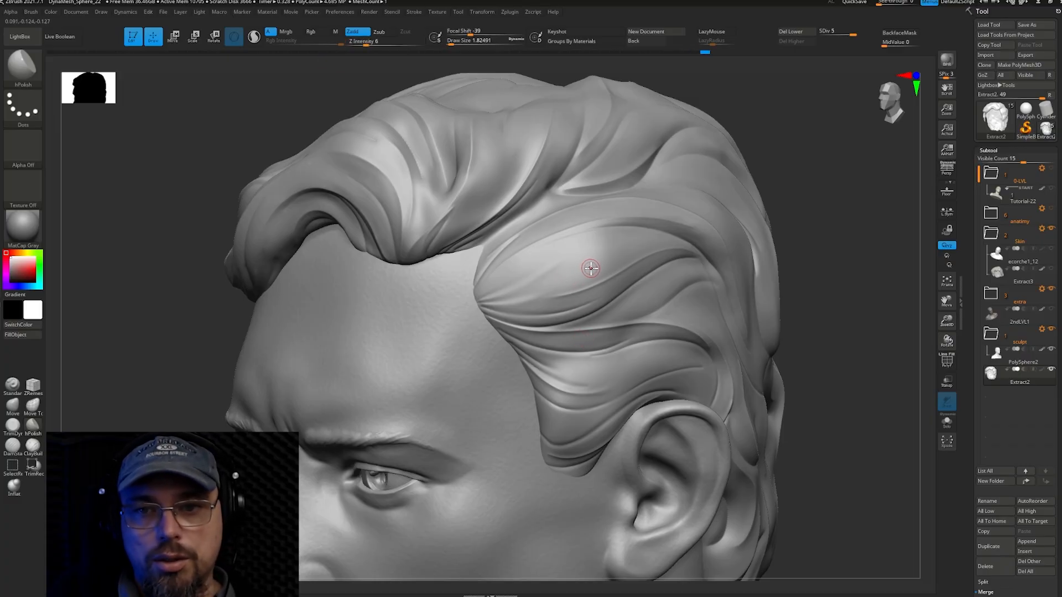
- Polish the swept hair clumps above the left temple with the hPolish brush, resizing it to about 5 and about 2.19
key(bracketright)
key(bracketright)
key(bracketright)
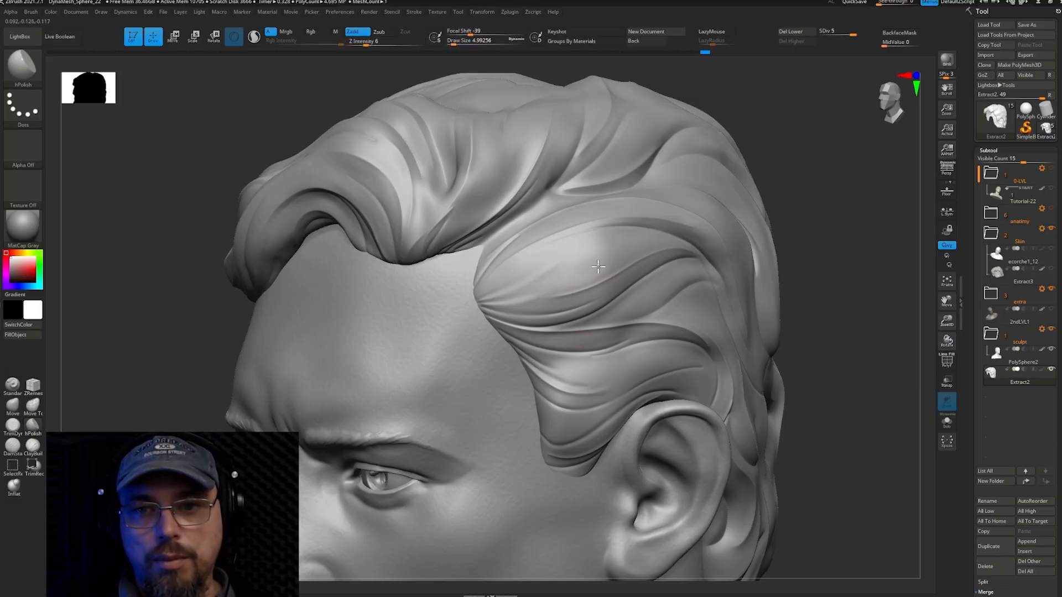
right_drag(577, 267, 576, 251)
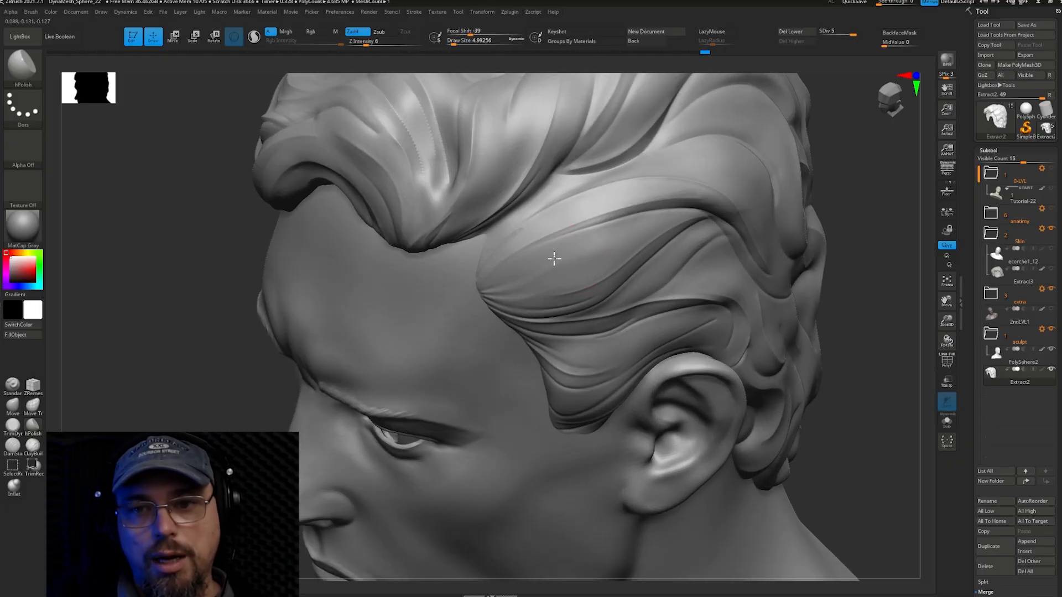
right_drag(576, 247, 583, 247)
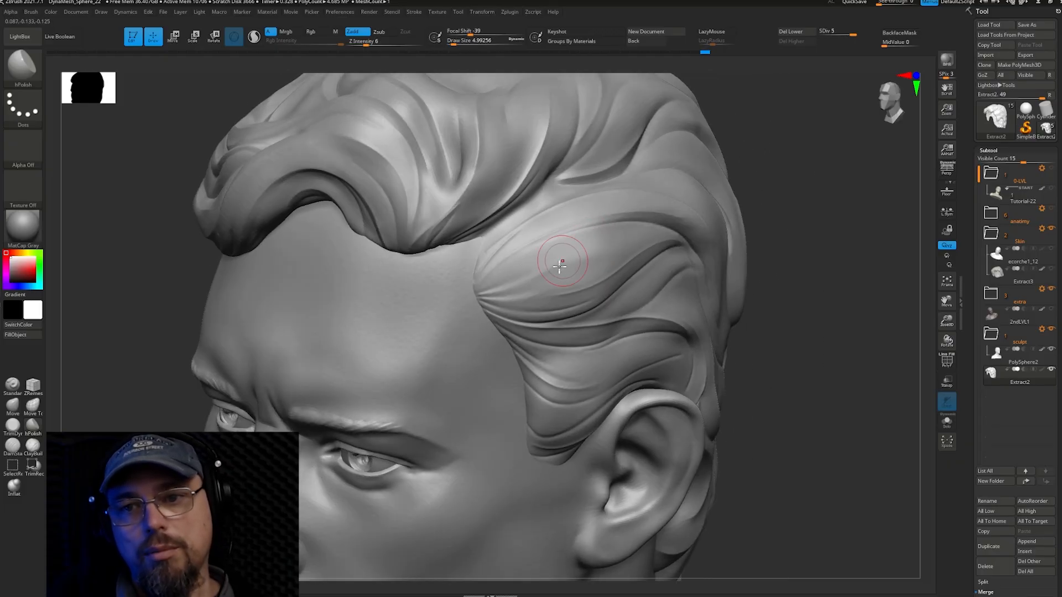
key(s)
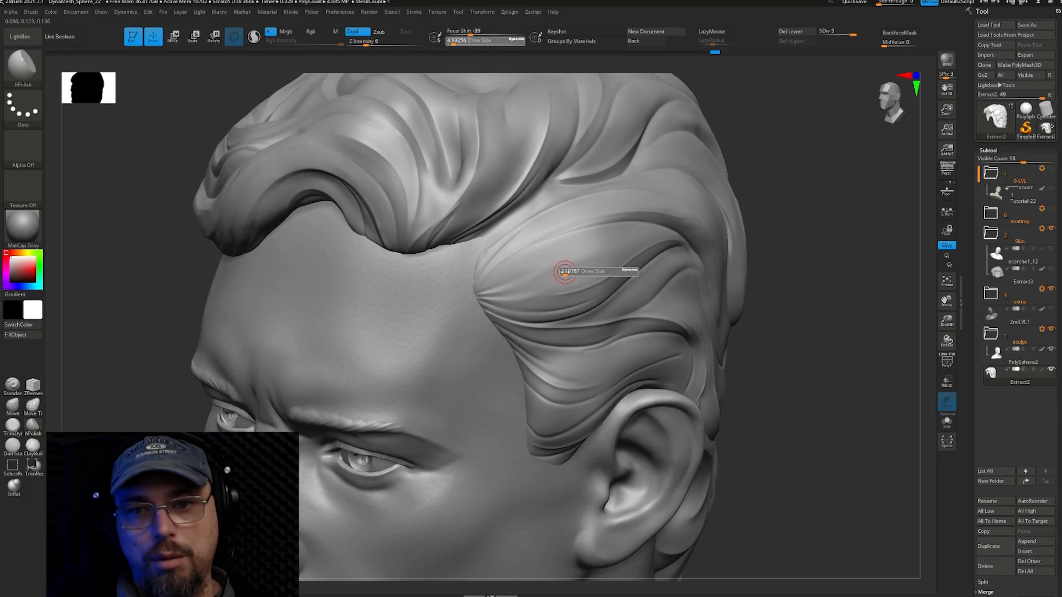
drag(561, 272, 558, 271)
mouse_move(558, 271)
right_down()
mouse_move(566, 252)
mouse_move(580, 252)
right_up()
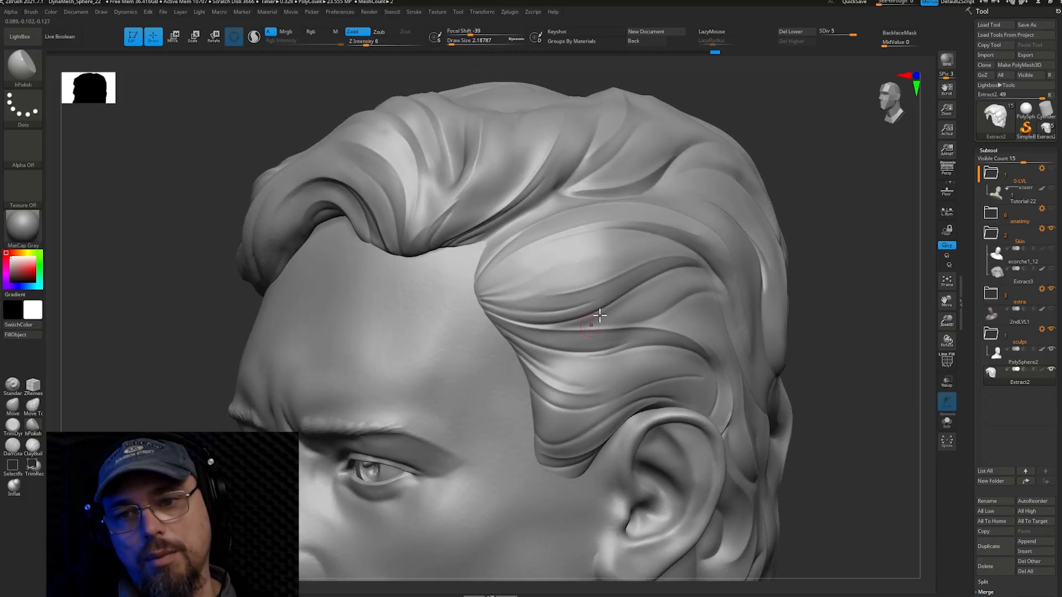
mouse_move(600, 315)
right_down()
mouse_move(609, 293)
mouse_move(679, 280)
right_up()
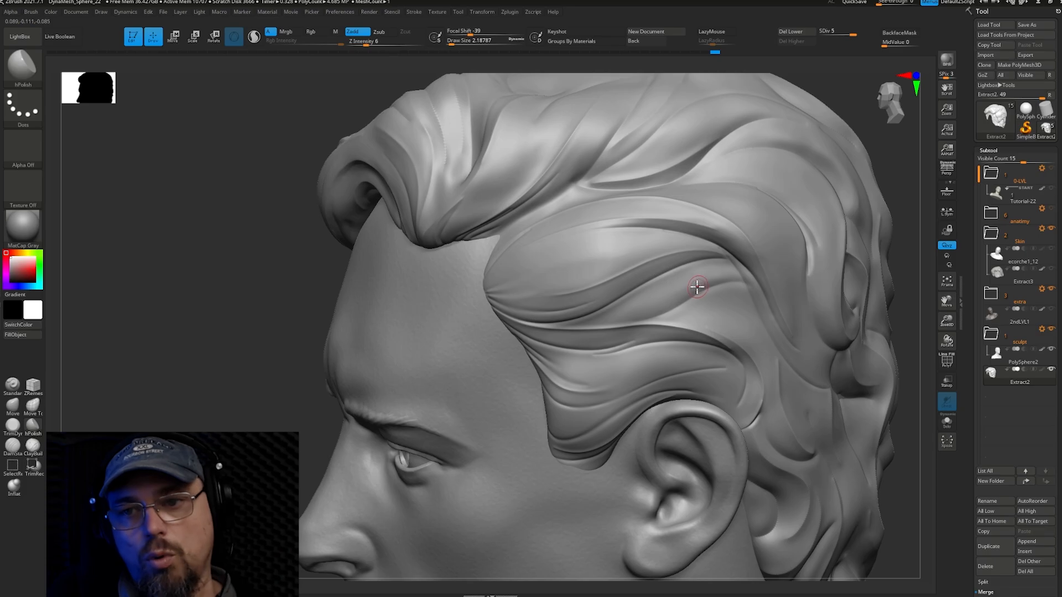
mouse_move(706, 286)
right_down()
mouse_move(662, 278)
mouse_move(693, 256)
mouse_move(720, 284)
right_up()
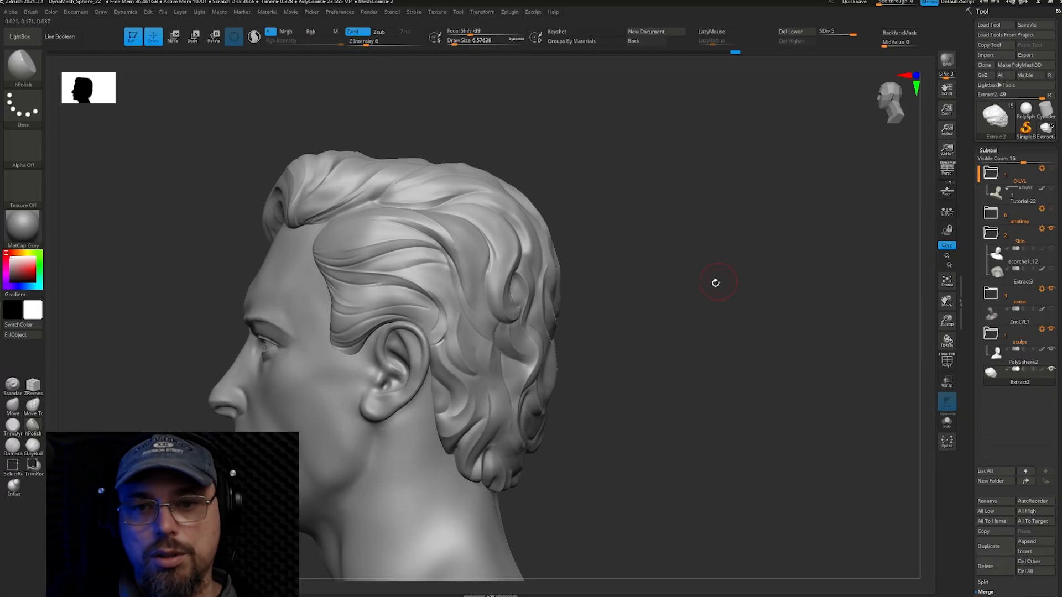
- Apply ClayPolish to the hair subtool and clear its mask
right_drag(714, 282, 1014, 148)
drag(1003, 591, 1003, 519)
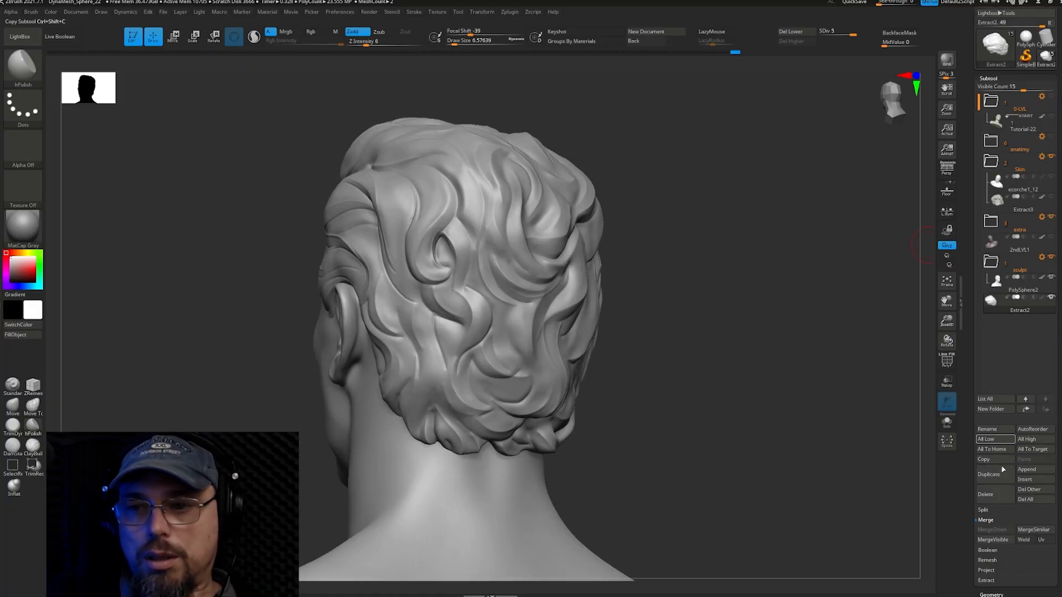
drag(994, 592, 994, 457)
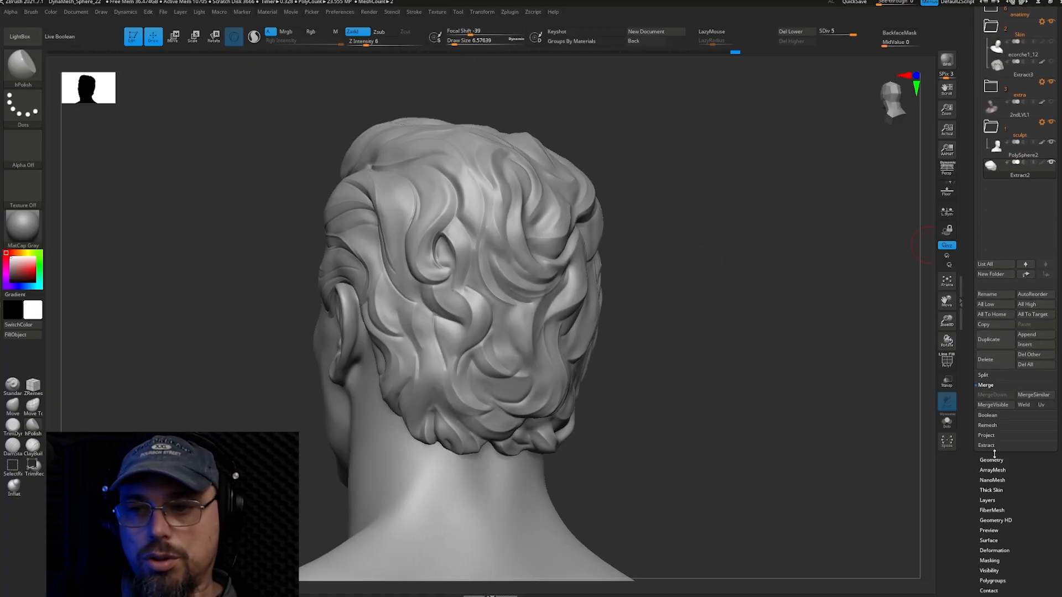
click(994, 459)
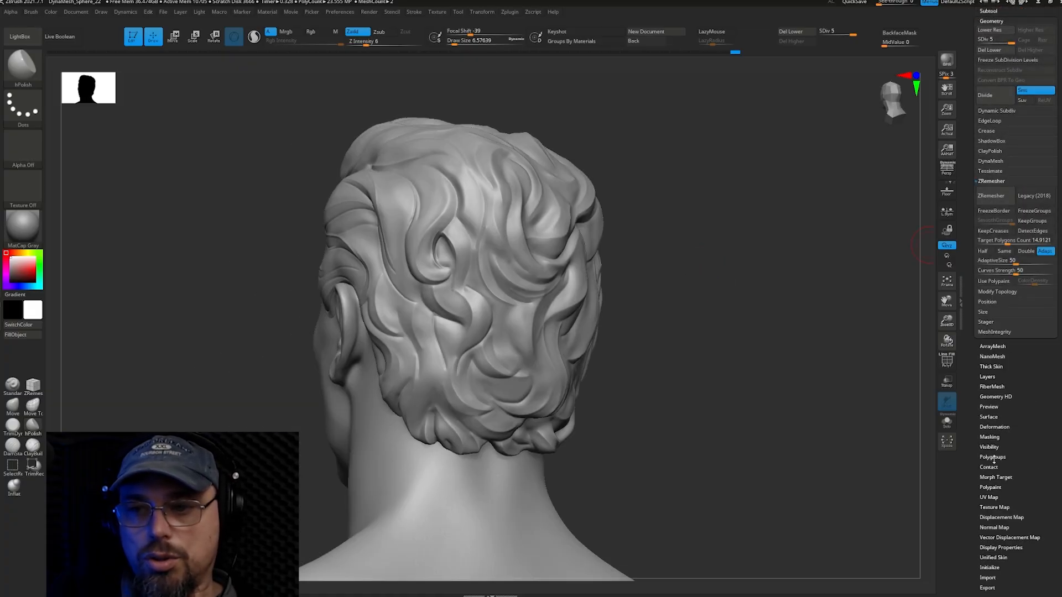
click(1001, 153)
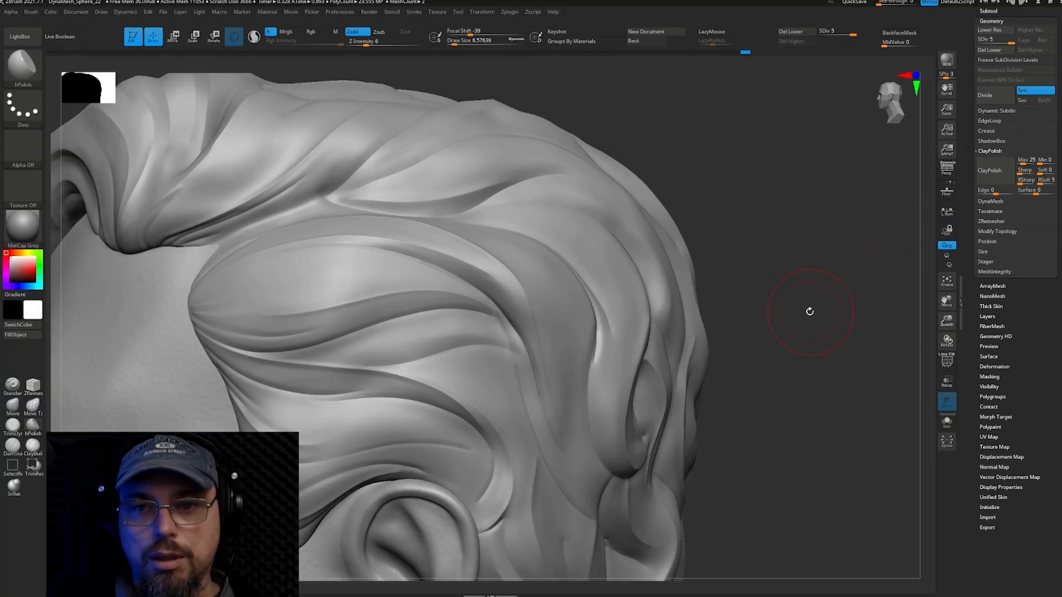
mouse_move(809, 311)
mouse_down()
mouse_move(802, 304)
mouse_move(920, 197)
mouse_up()
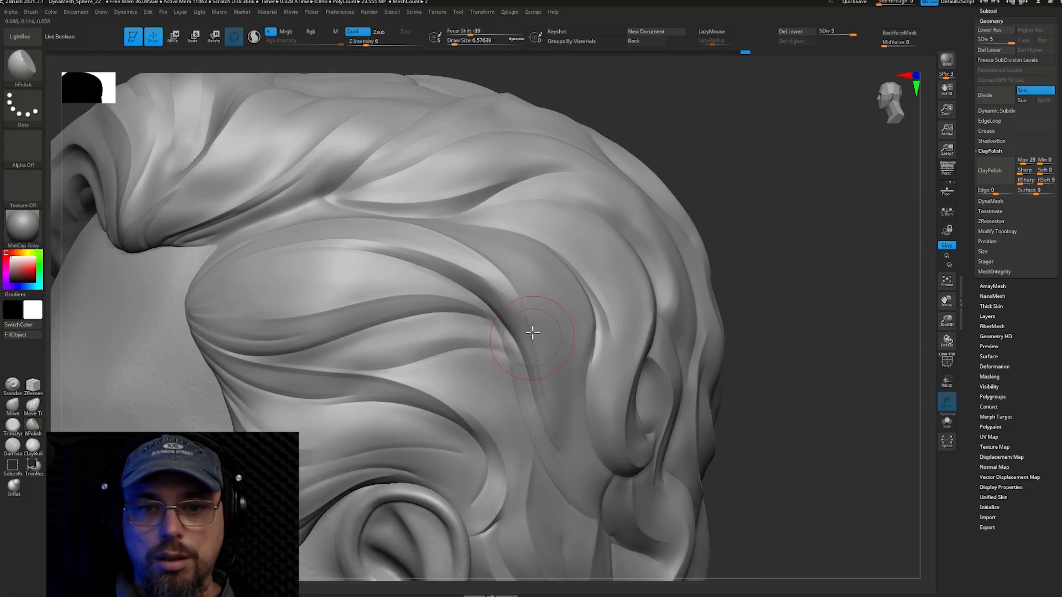
right_drag(531, 332, 552, 312)
ctrl+drag(719, 234, 765, 308)
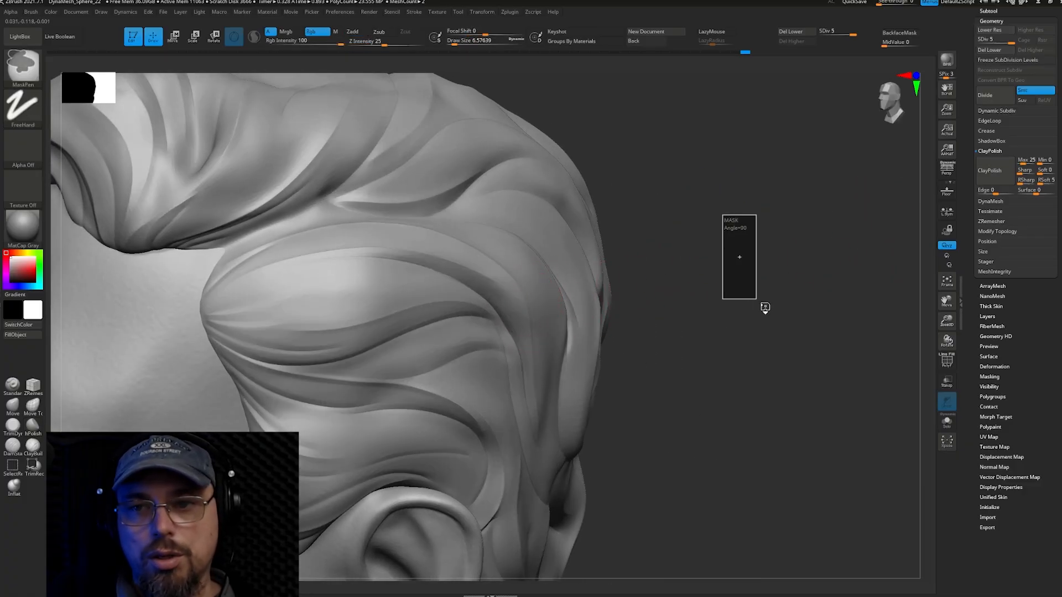
- Set up the Standard brush with Alpha 62, a lazy radius of 200 and a draw size of about 3.67
mouse_move(797, 310)
right_down()
mouse_move(751, 294)
mouse_move(762, 276)
mouse_move(771, 296)
mouse_move(784, 298)
mouse_move(755, 282)
mouse_move(754, 293)
mouse_move(733, 259)
mouse_move(745, 289)
mouse_move(724, 281)
right_up()
key(s)
click(741, 304)
ctrl+right_drag(724, 281, 751, 311)
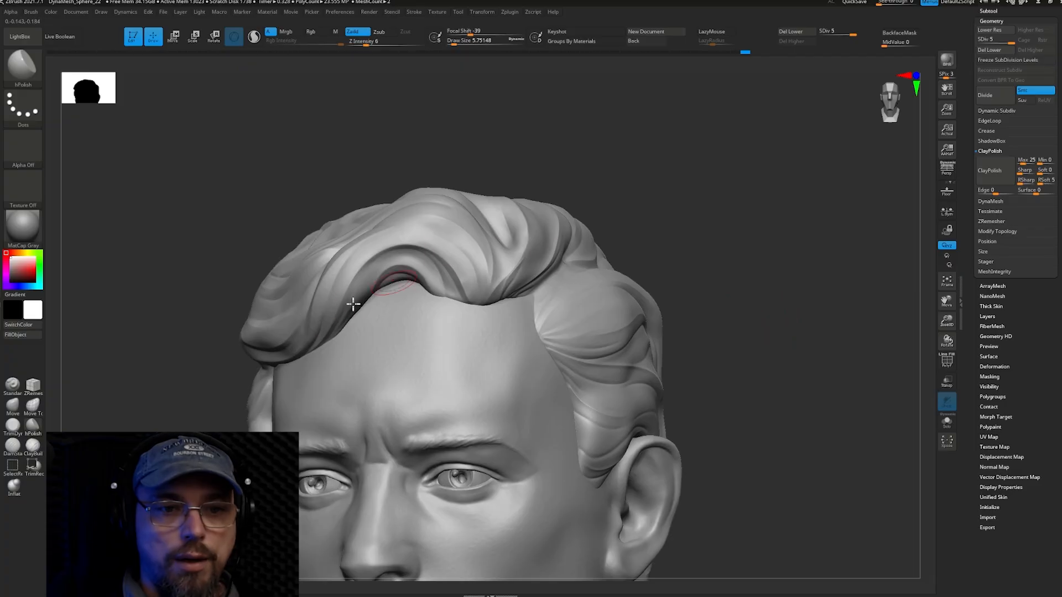
click(12, 384)
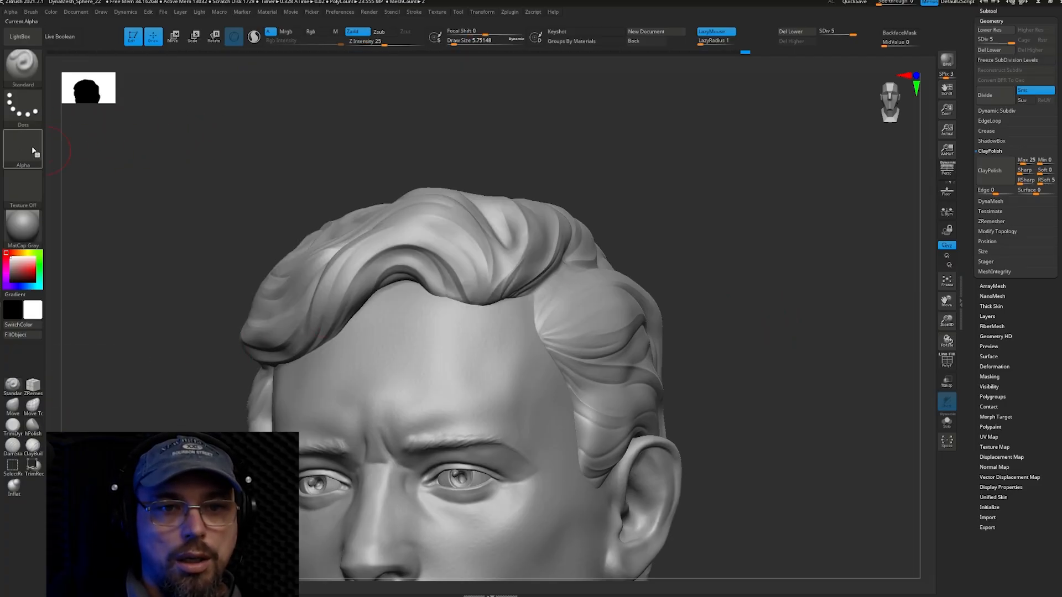
click(22, 148)
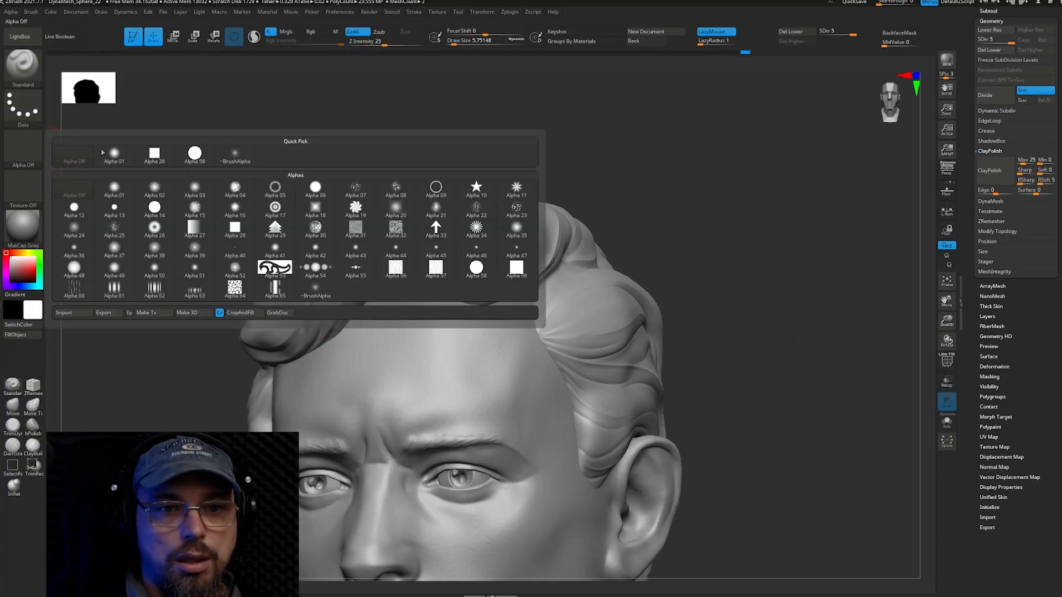
click(157, 288)
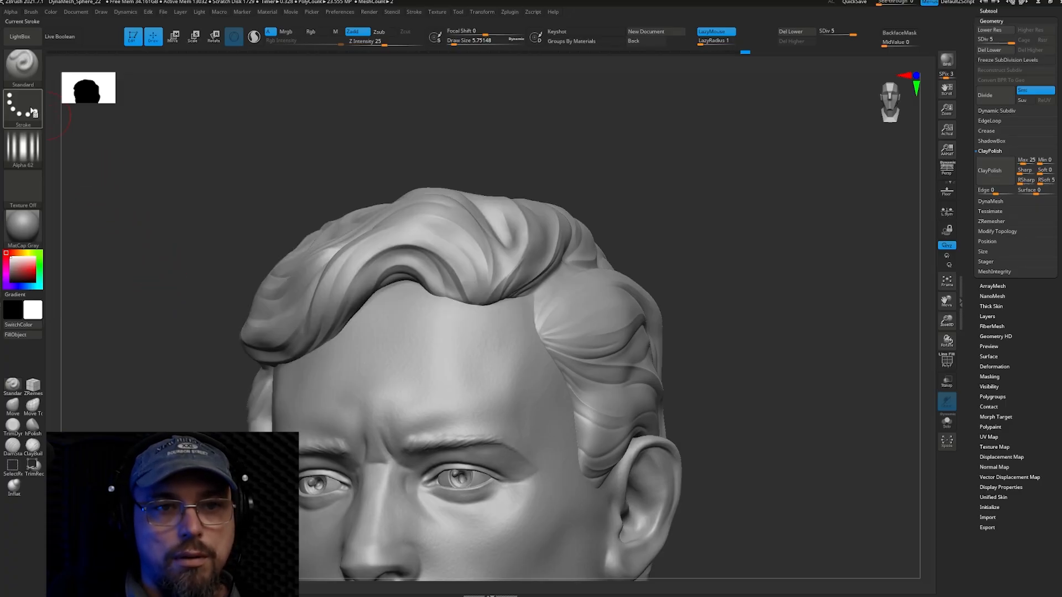
key(s)
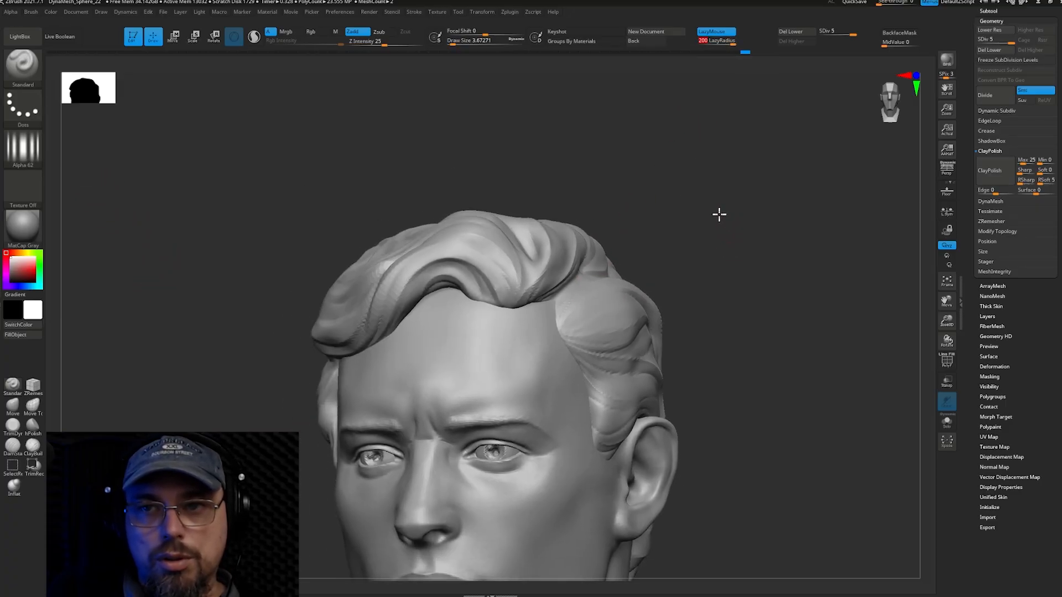
- Sculpt fine strand ridges into the hair rising from the left front hairline, reducing the draw size to about 3.11
right_drag(719, 215, 436, 357)
drag(436, 356, 437, 334)
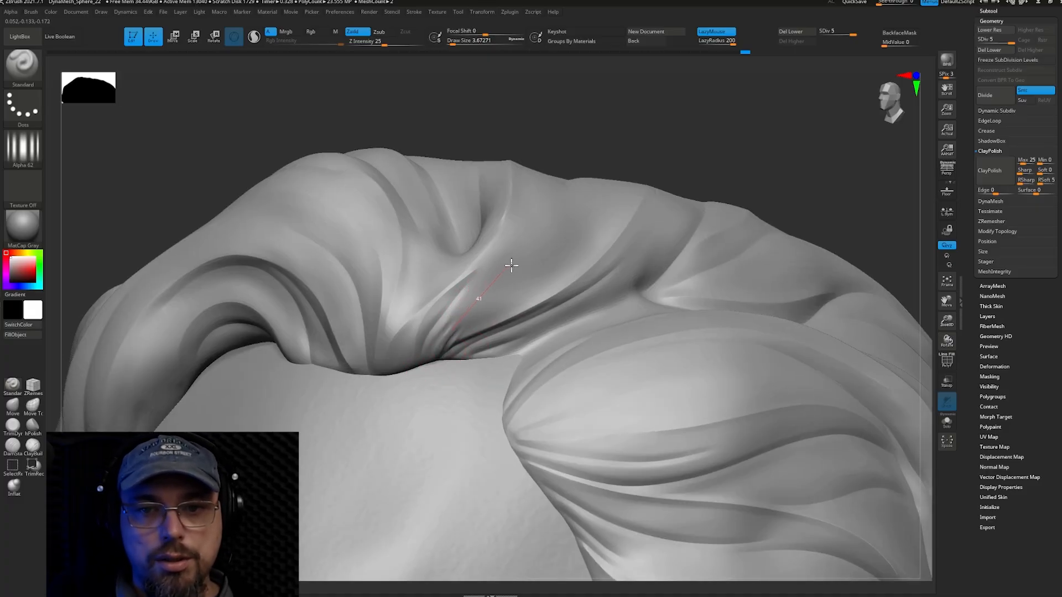
drag(512, 266, 581, 233)
key(s)
drag(510, 279, 510, 277)
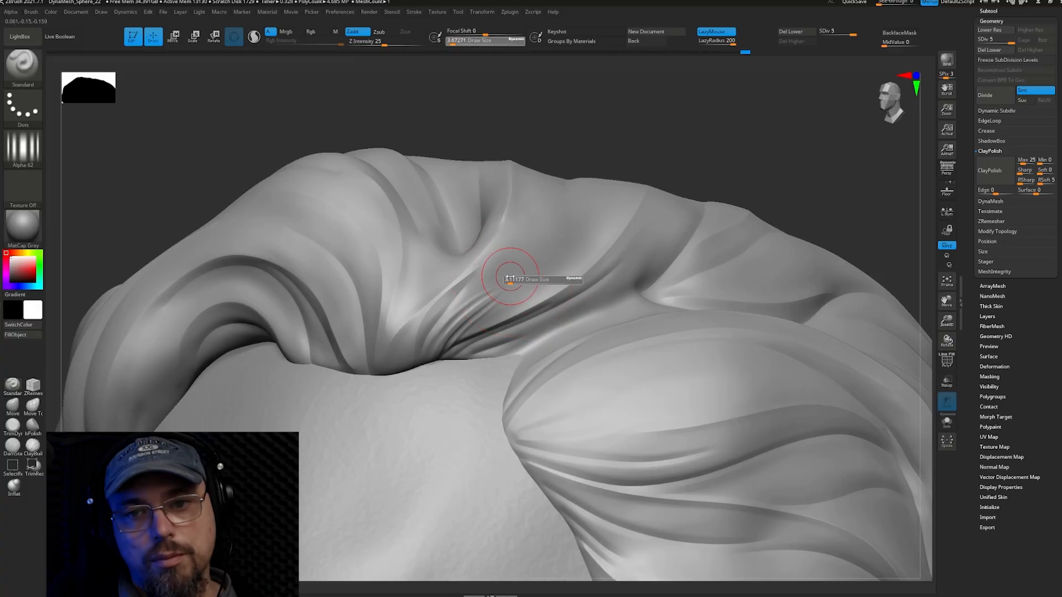
key(shift)
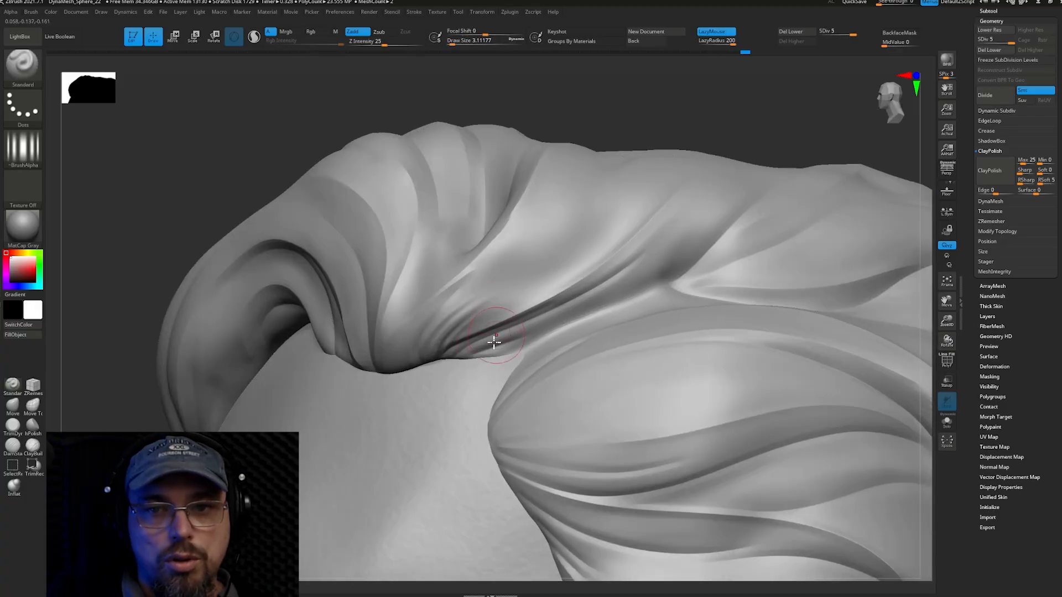
mouse_move(467, 349)
mouse_down()
mouse_move(541, 311)
mouse_move(575, 309)
mouse_up()
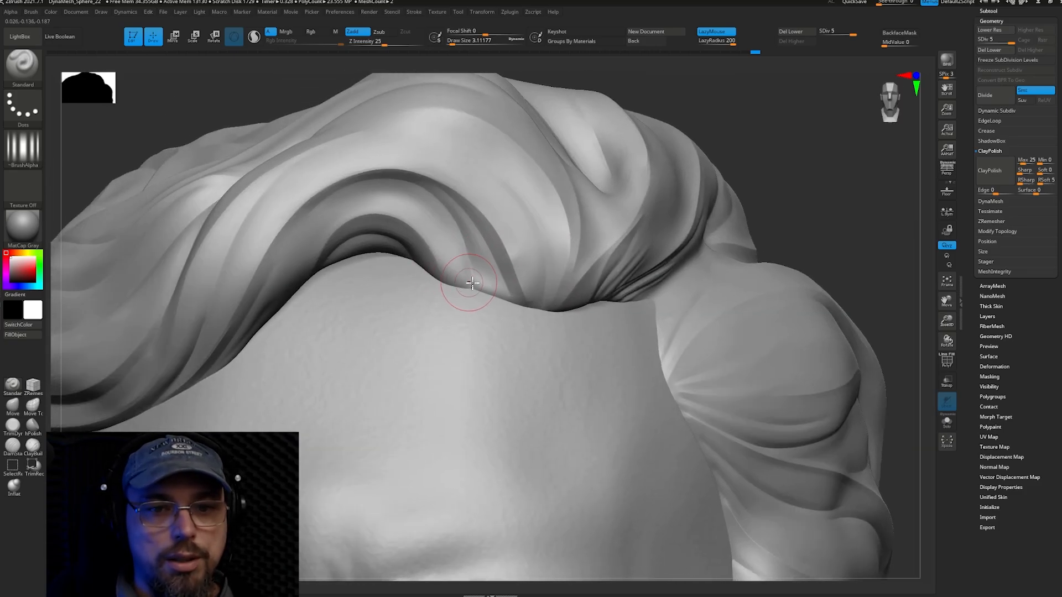
- Sculpt strand ridges along the curled forelock above the forehead and lightly smooth their ends
drag(468, 280, 473, 252)
drag(455, 195, 454, 193)
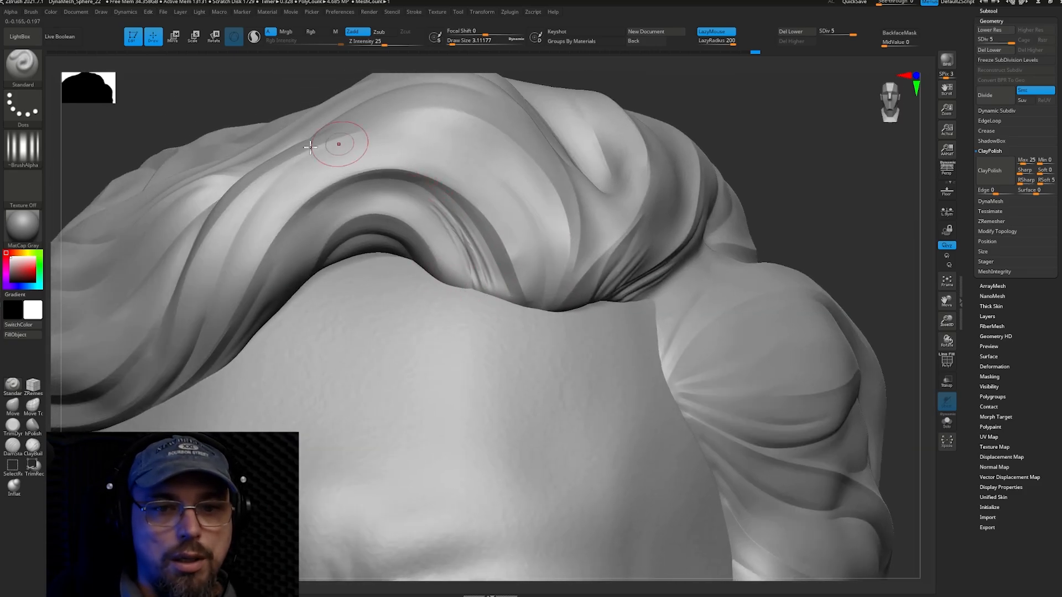
key(shift)
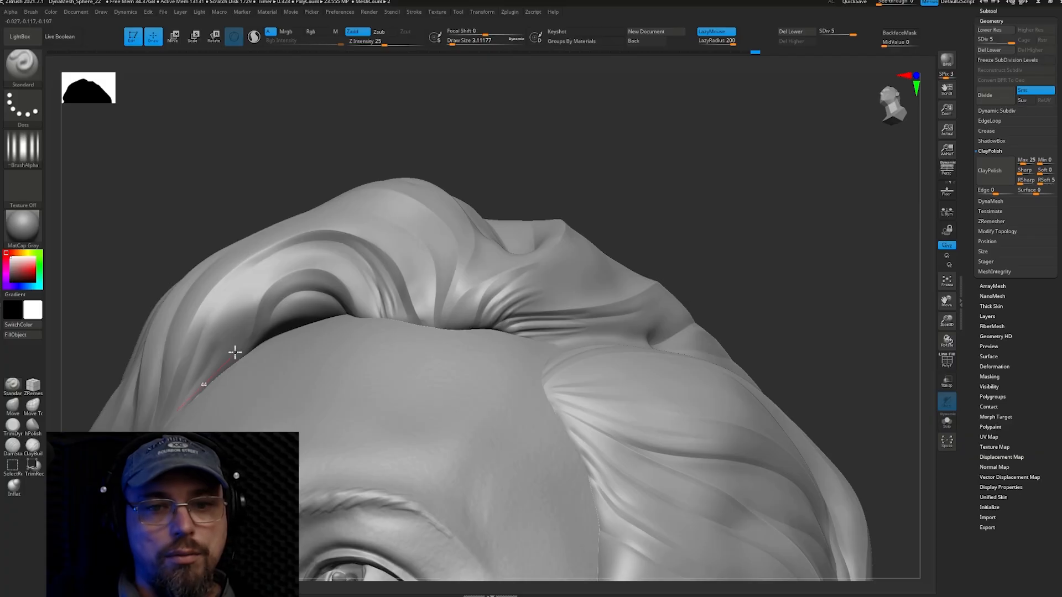
mouse_move(249, 315)
mouse_down()
mouse_move(243, 266)
mouse_move(275, 224)
mouse_up()
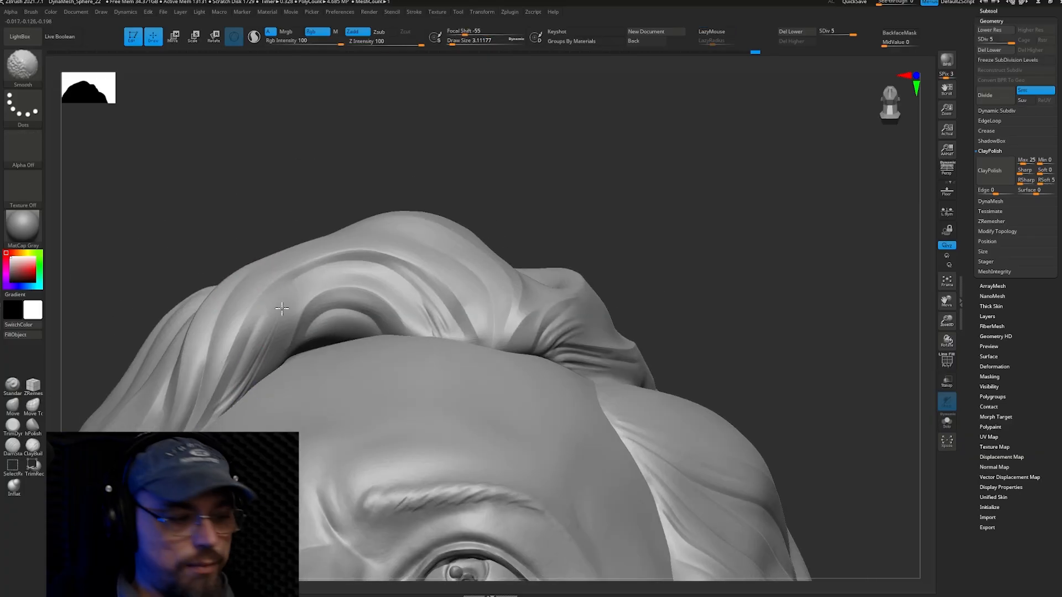
shift+drag(283, 309, 289, 298)
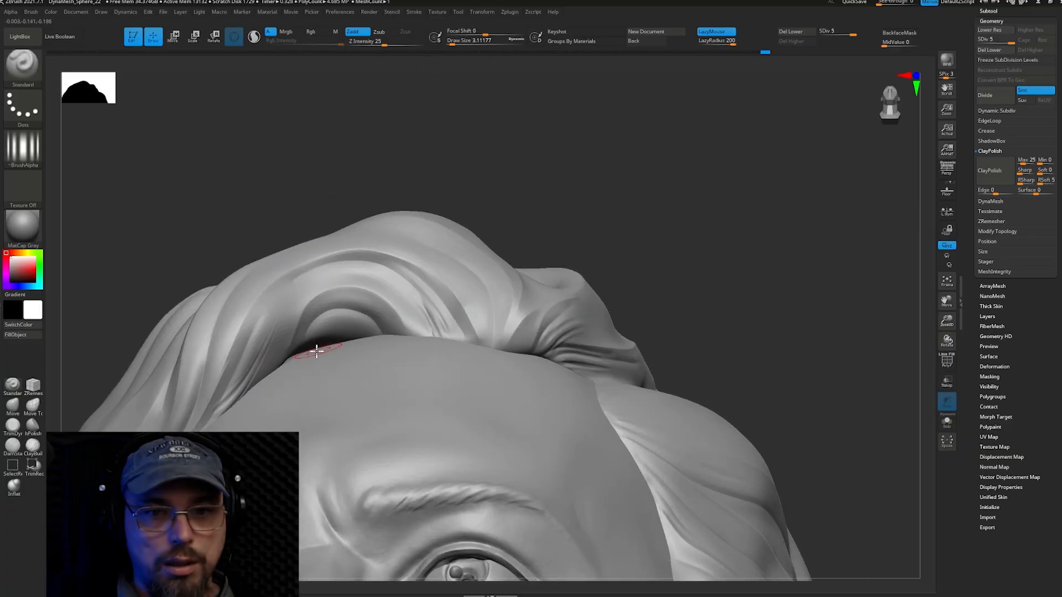
right_drag(269, 355, 271, 355)
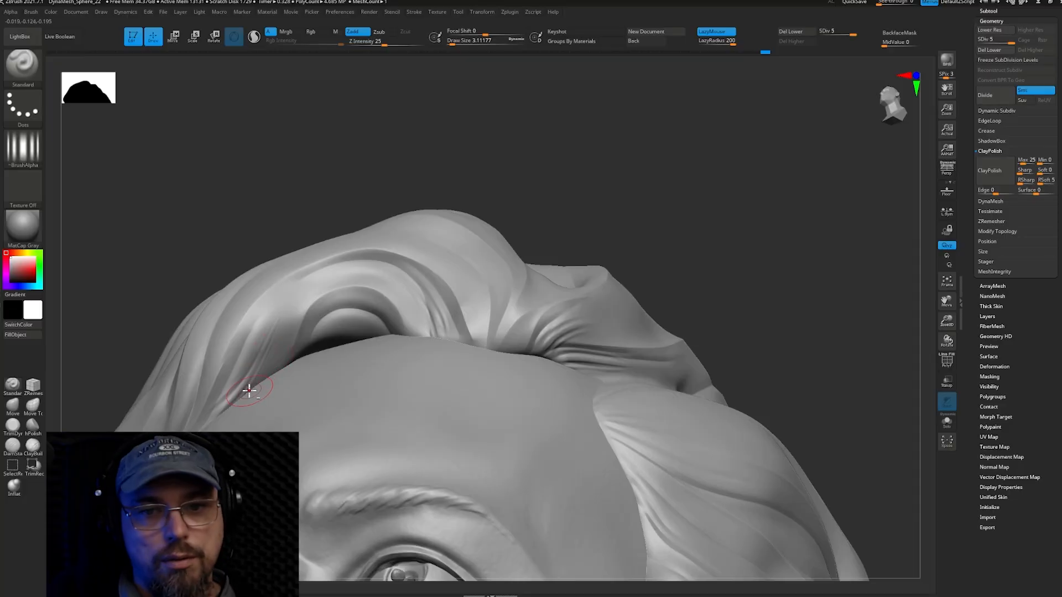
mouse_move(312, 293)
right_down()
mouse_move(294, 358)
mouse_move(292, 337)
right_up()
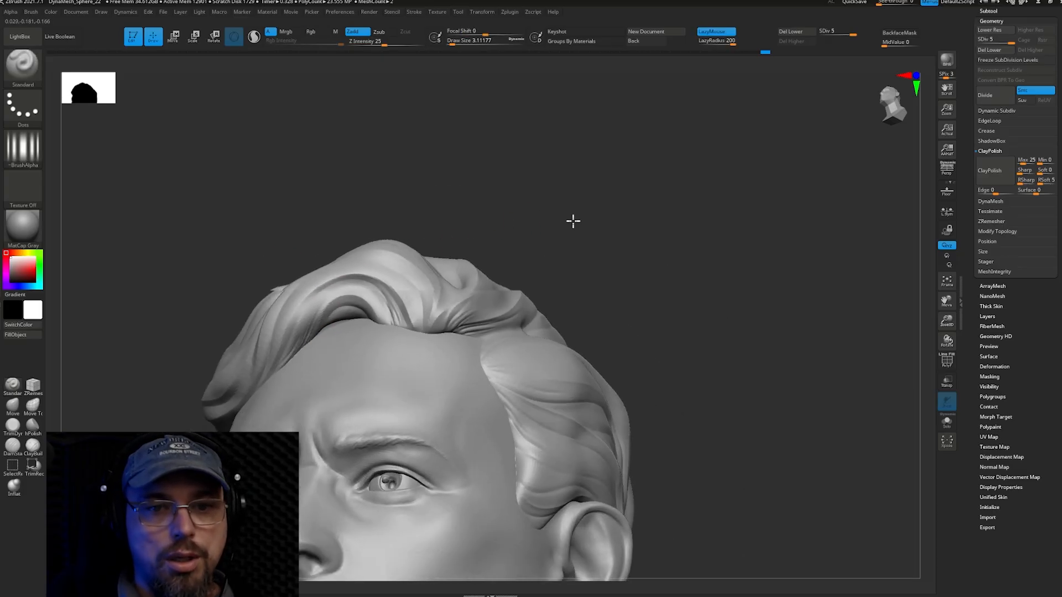
- Sculpt and blend fine strands along the right front hairline, temple and sideburn, following the flow of the clumps
mouse_move(574, 221)
right_down()
mouse_move(474, 244)
mouse_move(275, 342)
mouse_move(285, 310)
mouse_move(353, 326)
right_up()
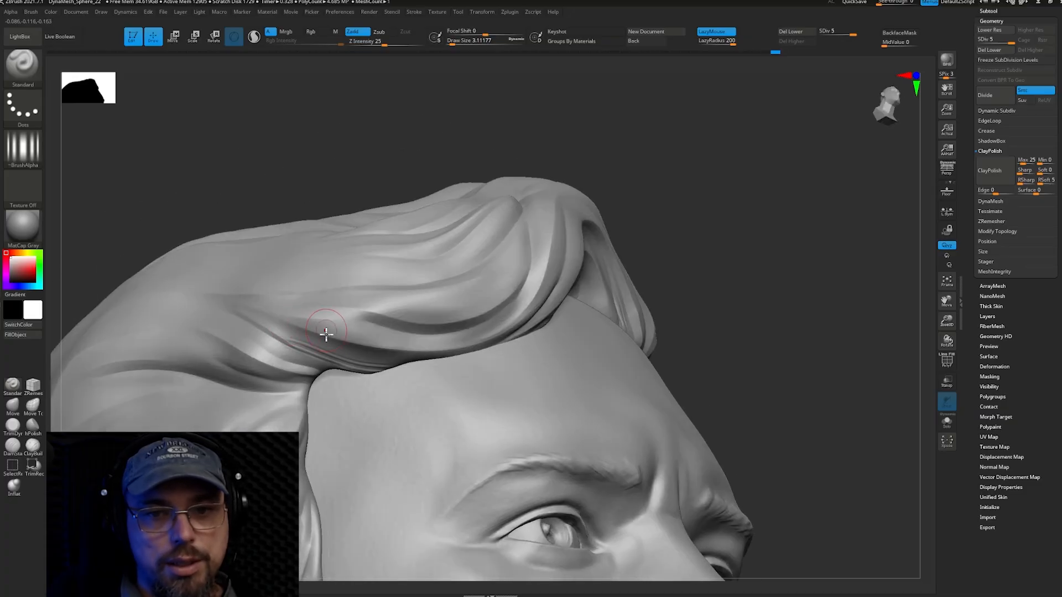
key(shift)
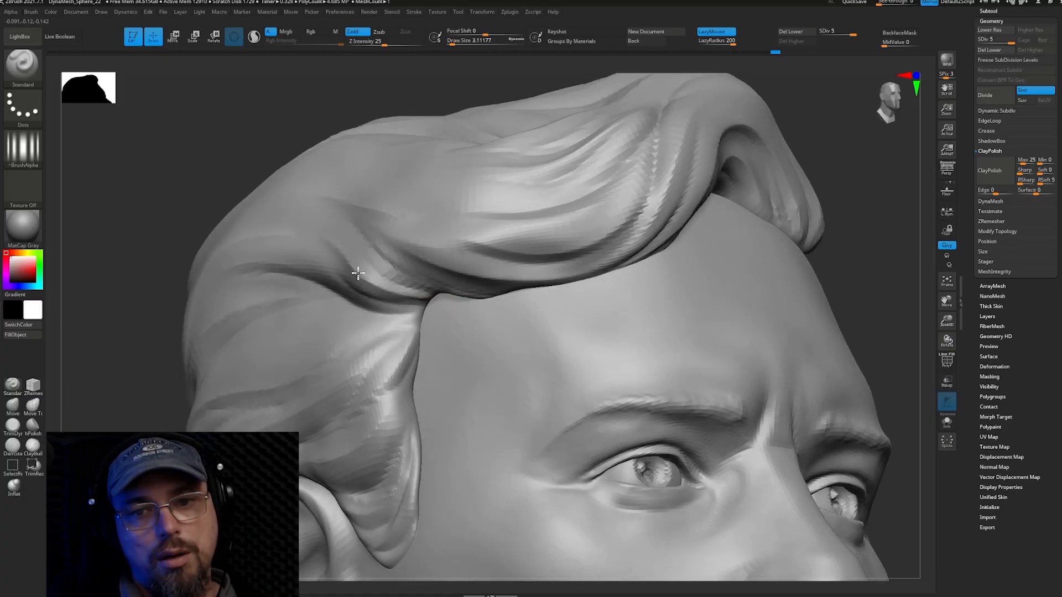
key(shift)
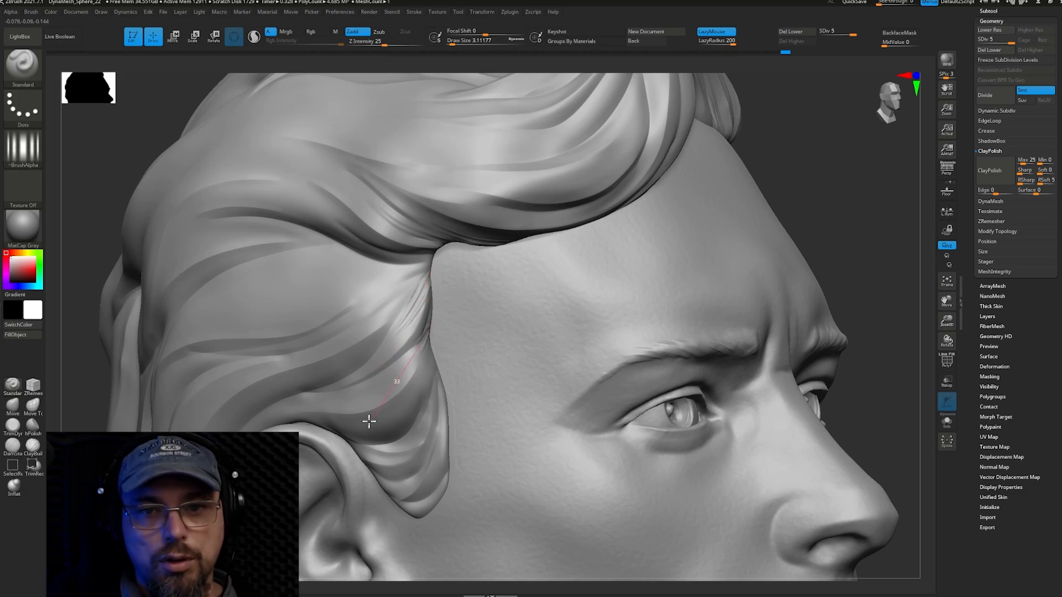
drag(369, 422, 280, 436)
key(shift)
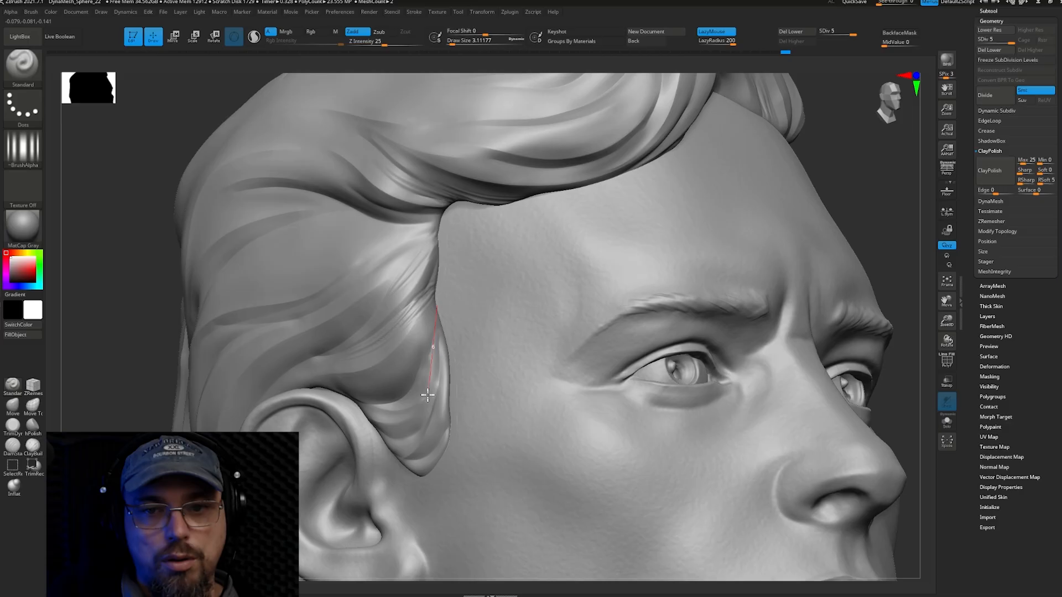
mouse_move(427, 394)
mouse_down()
mouse_move(422, 422)
mouse_move(390, 456)
mouse_up()
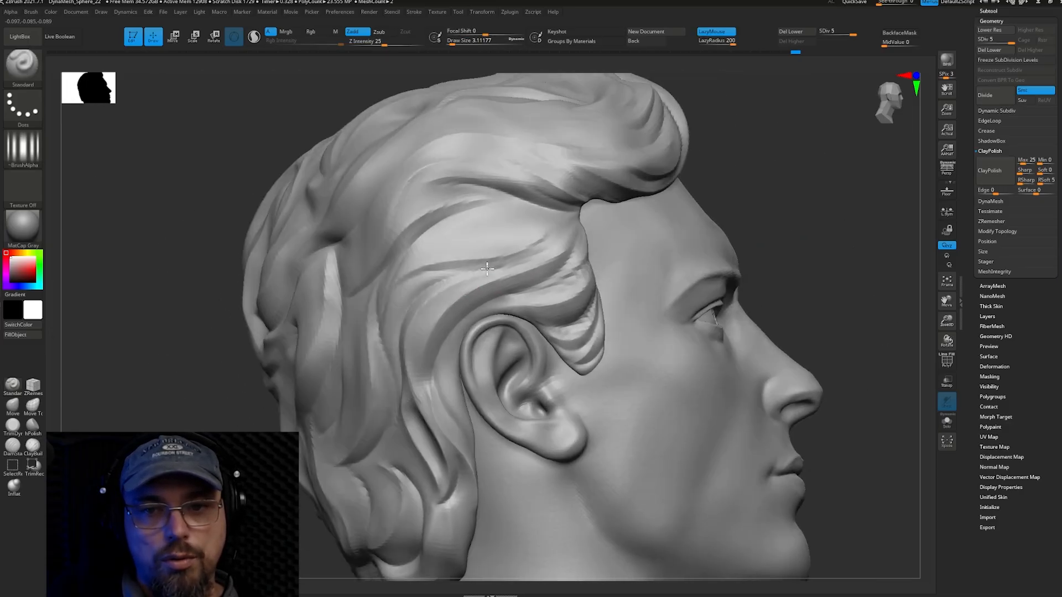
- Sculpt fine strand ridges into the clumps above and behind the right ear, lightly smoothing where they fade out
right_drag(487, 268, 455, 260)
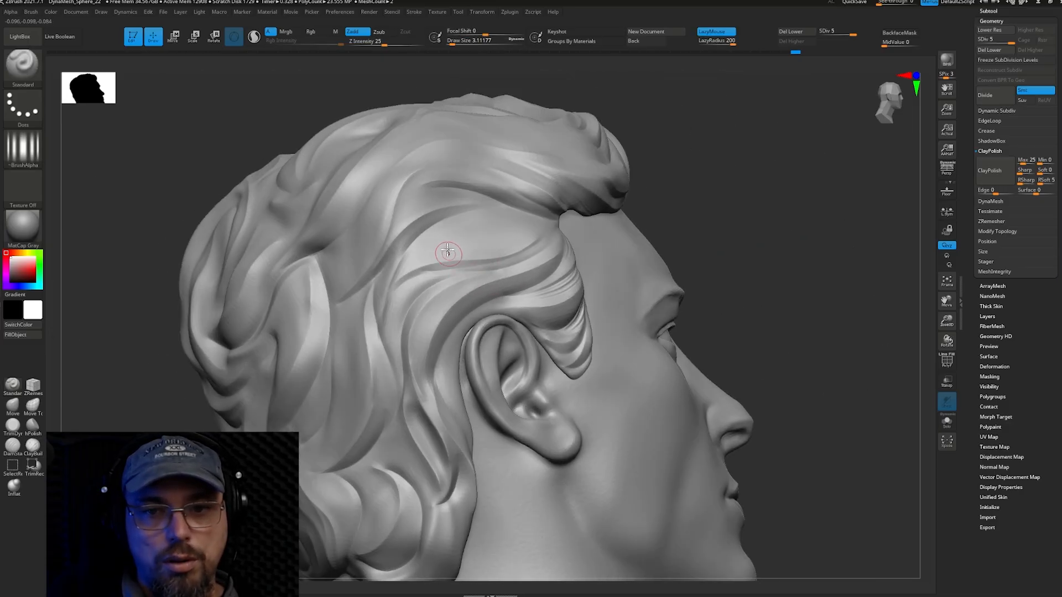
alt+right_drag(364, 290, 413, 284)
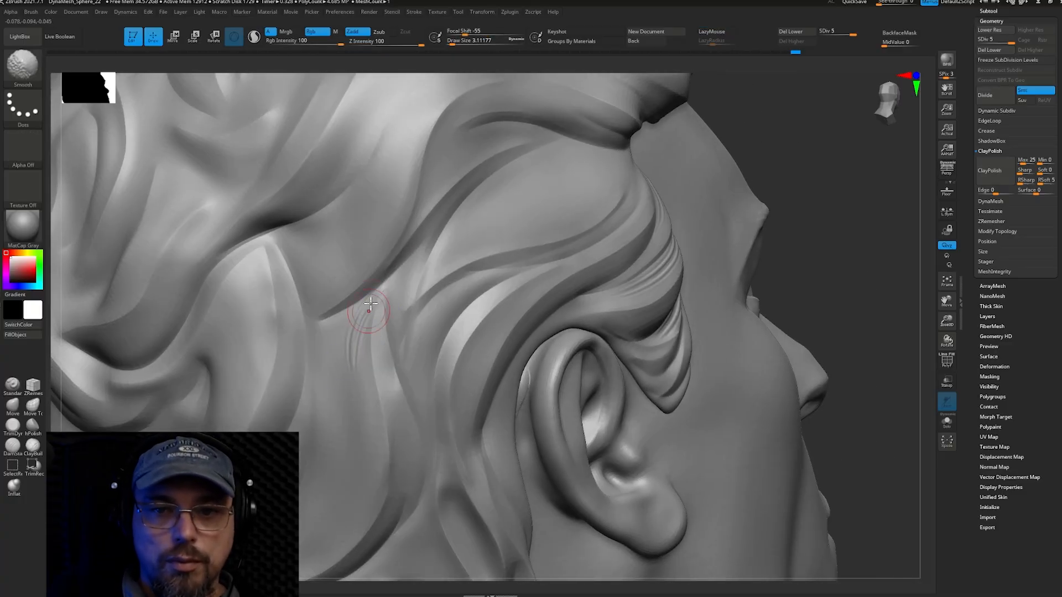
drag(385, 281, 345, 319)
drag(318, 414, 377, 515)
shift+drag(340, 354, 348, 369)
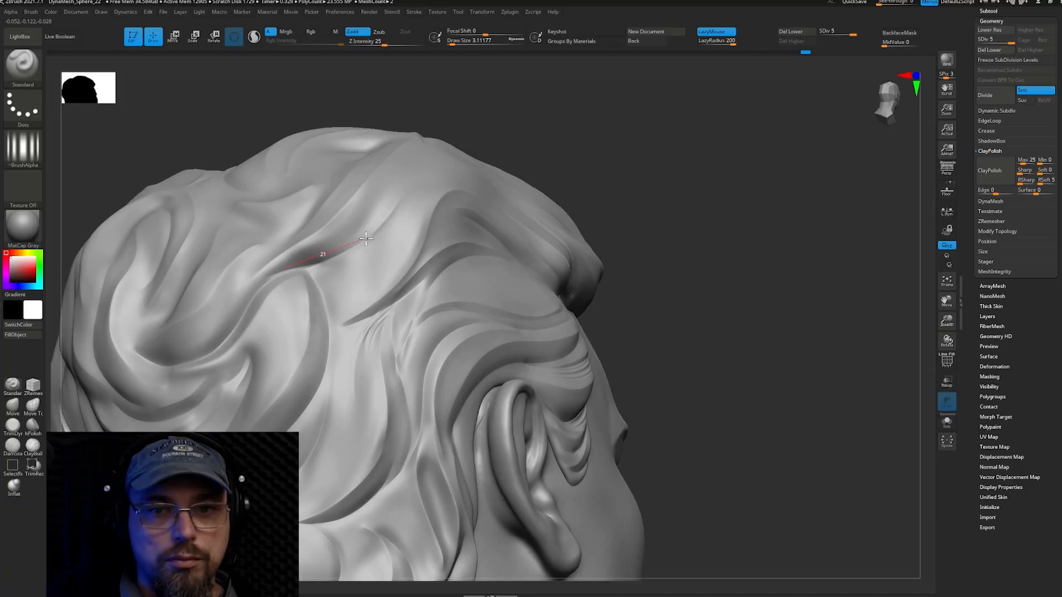
drag(394, 226, 424, 181)
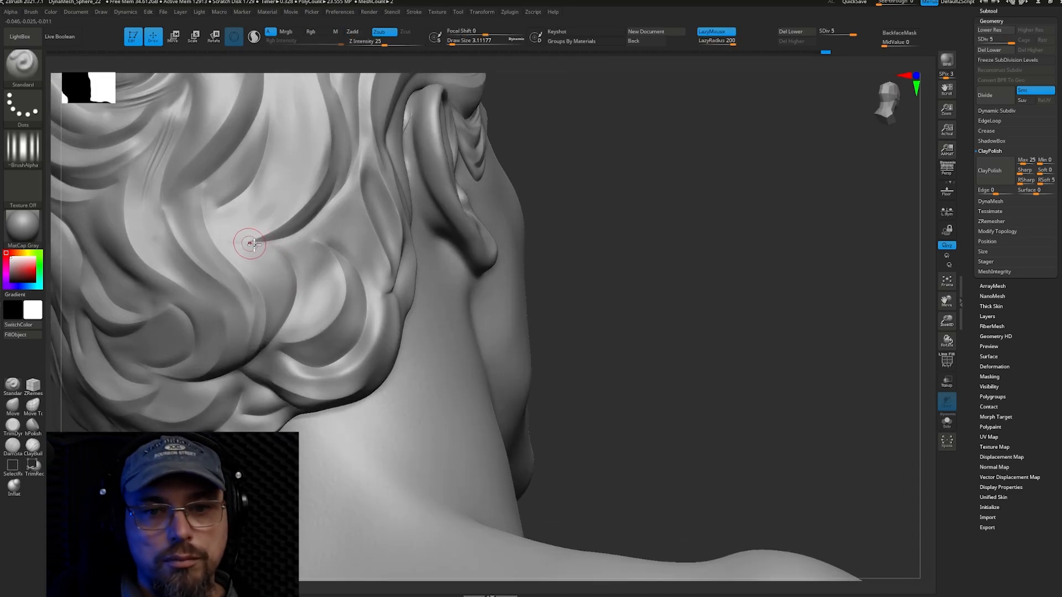
- Sculpt strand ridges along the wavy clumps on the right rear and lower back of the head
mouse_move(319, 311)
right_down()
mouse_move(294, 252)
mouse_move(265, 249)
right_up()
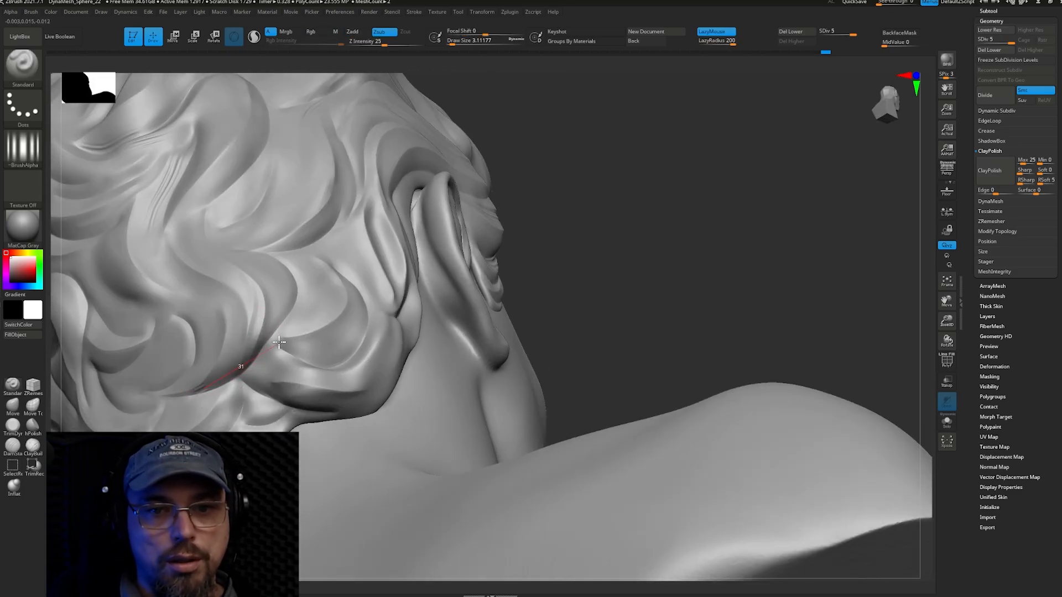
drag(271, 289, 249, 269)
mouse_move(183, 235)
shift+right_down()
mouse_move(244, 317)
mouse_move(333, 260)
mouse_move(203, 272)
shift+right_up()
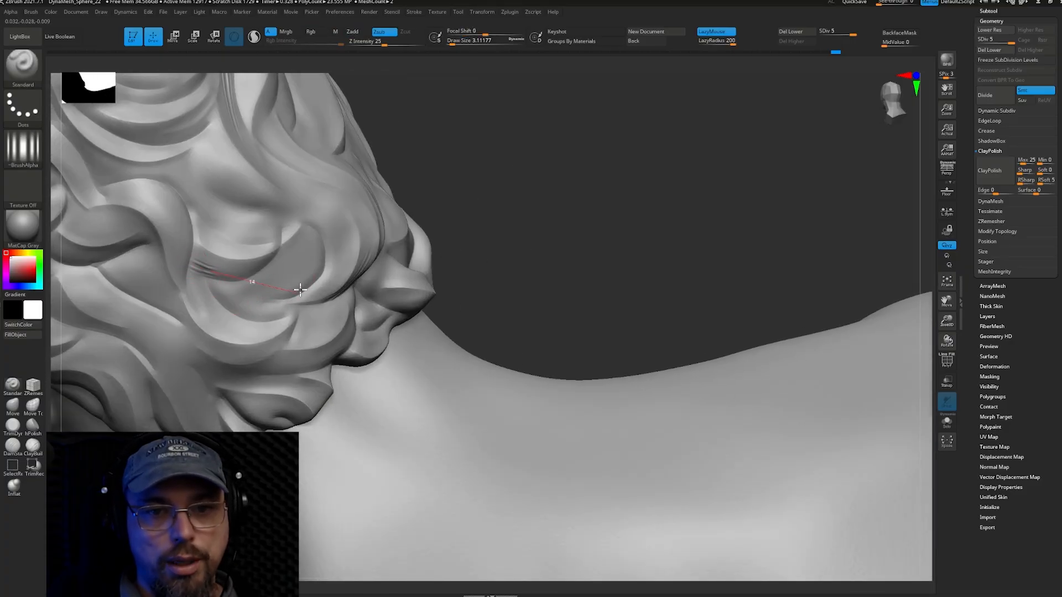
drag(300, 290, 213, 273)
mouse_move(271, 282)
ctrl+right_down()
mouse_move(446, 168)
mouse_move(332, 166)
mouse_move(396, 208)
mouse_move(340, 208)
ctrl+right_up()
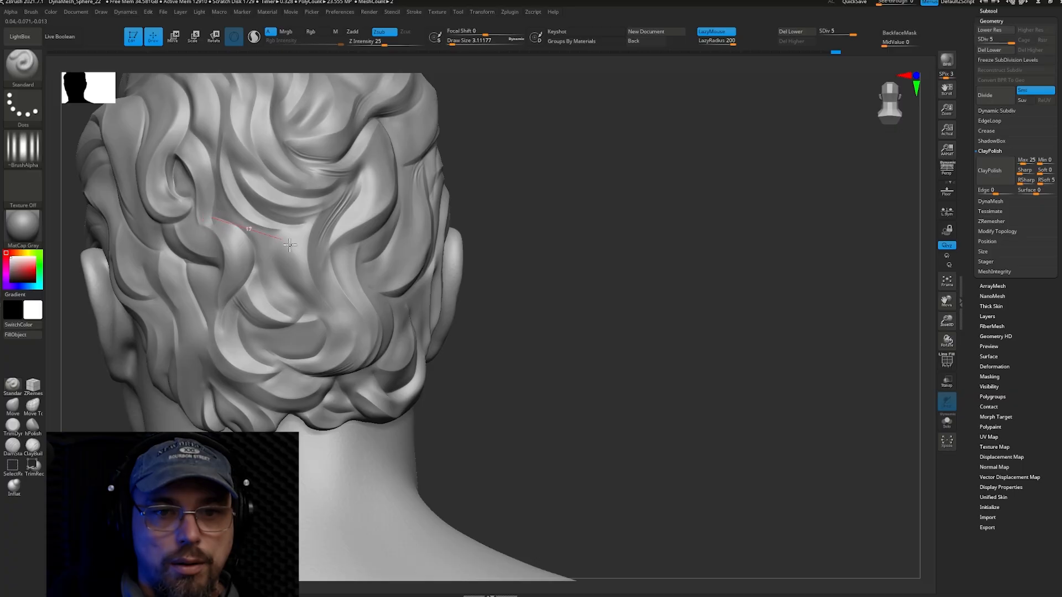
drag(299, 296, 282, 336)
right_drag(216, 318, 271, 321)
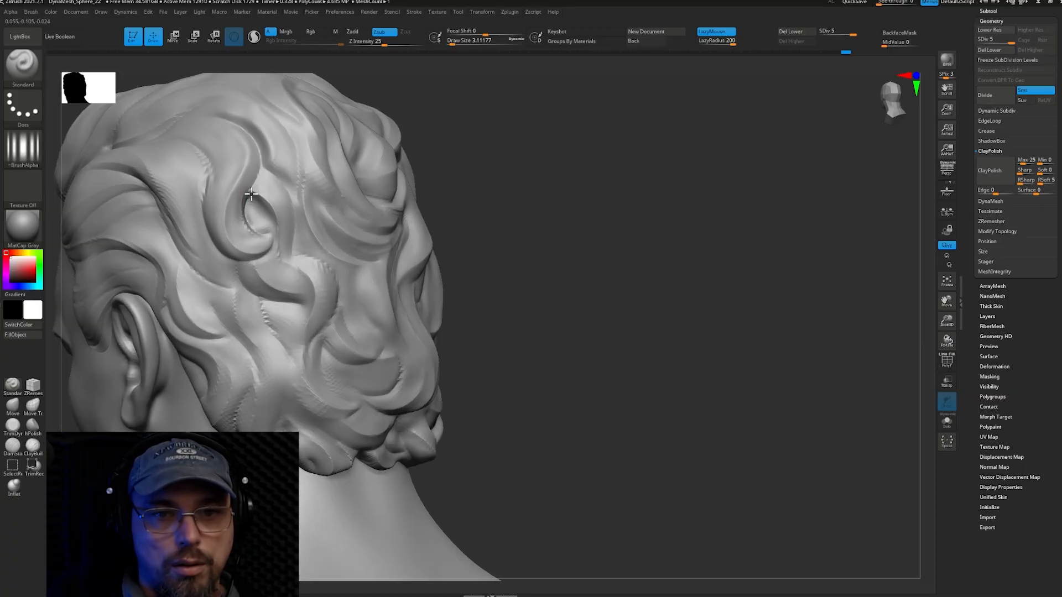
- Sculpt strand ridges along the looping curl at the left rear and the clumps behind the left ear
drag(256, 147, 267, 187)
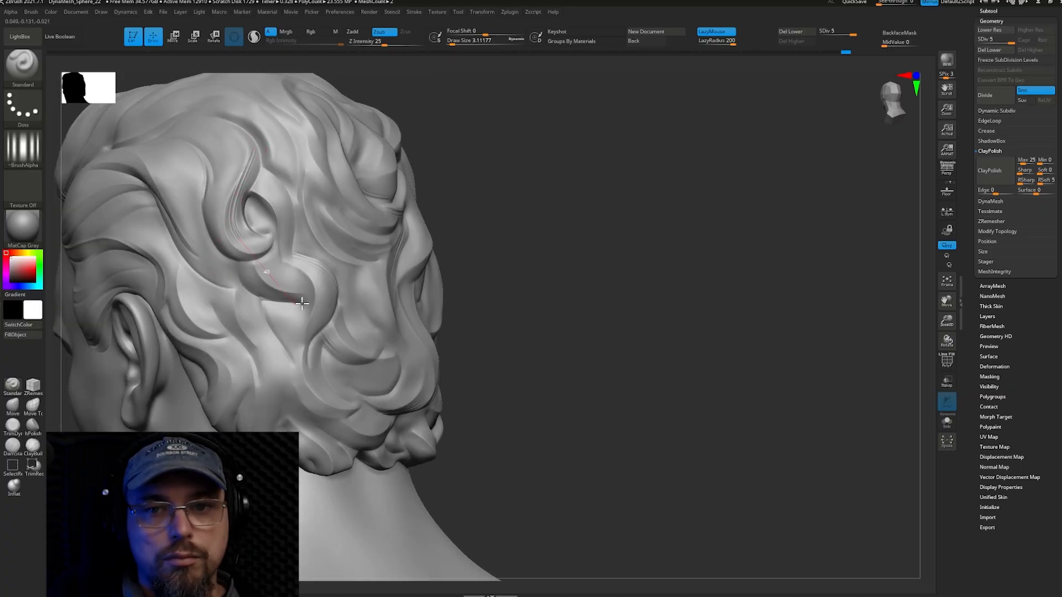
drag(301, 303, 228, 215)
mouse_move(250, 176)
right_down()
mouse_move(231, 321)
mouse_move(254, 239)
right_up()
drag(254, 240, 249, 308)
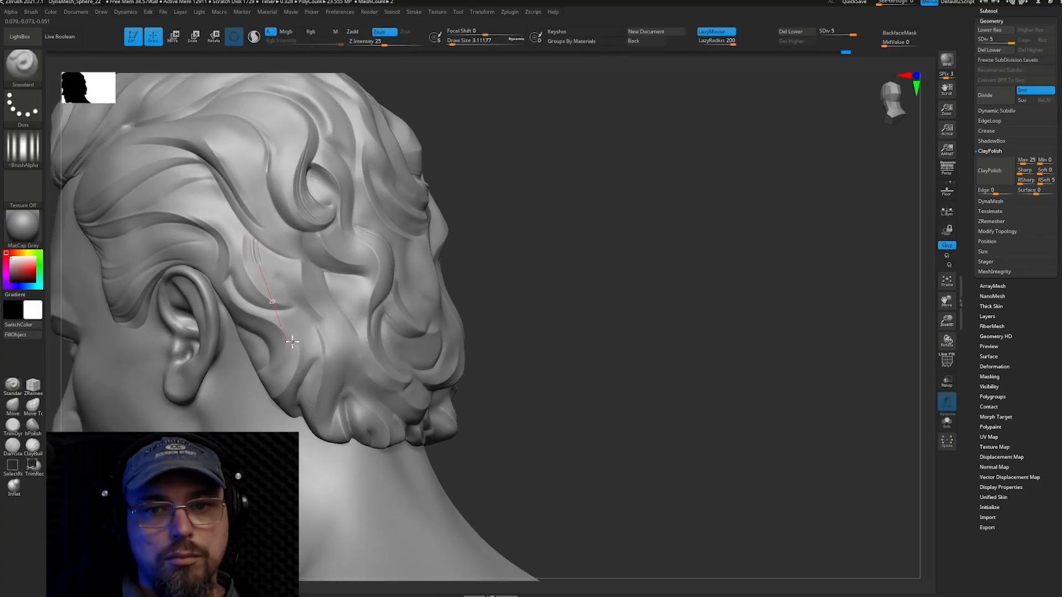
right_drag(265, 262, 249, 260)
- Sculpt fine strands through the left temple clumps and sideburn, sweeping from the hairline back over the ear
right_drag(438, 256, 402, 226)
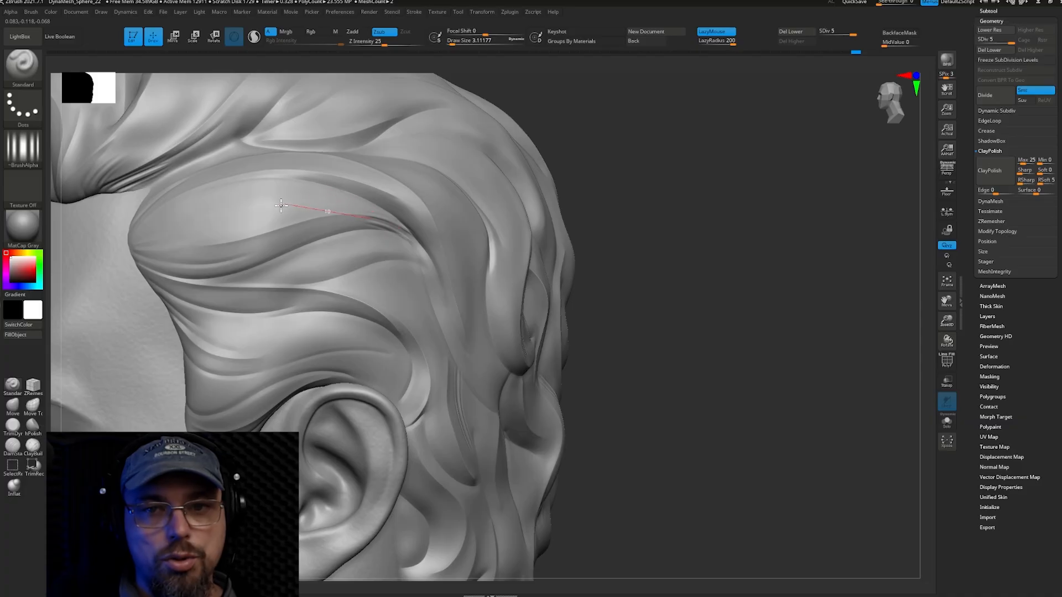
drag(282, 205, 222, 245)
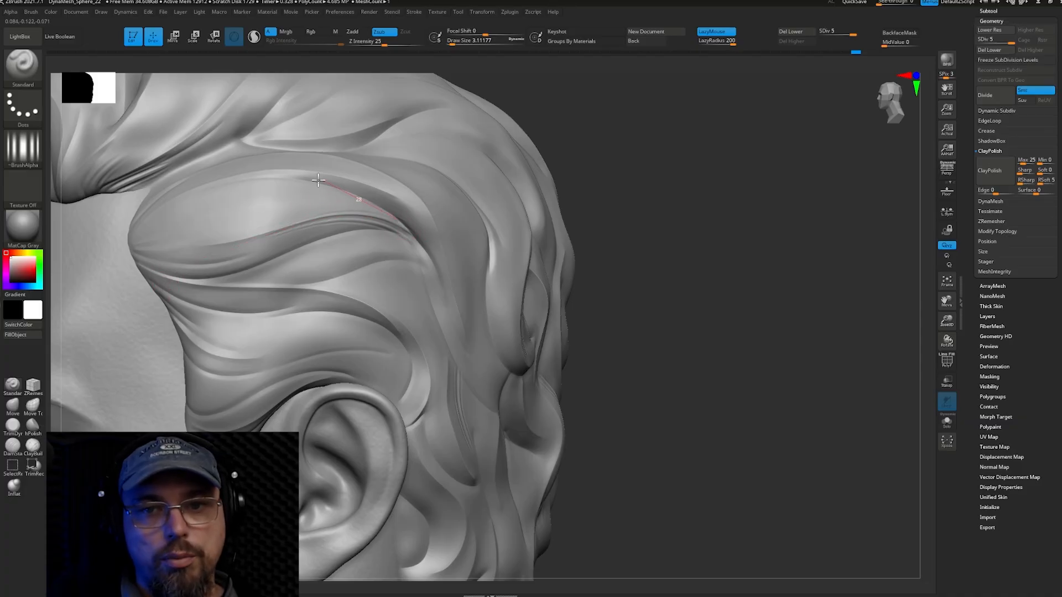
drag(255, 201, 224, 226)
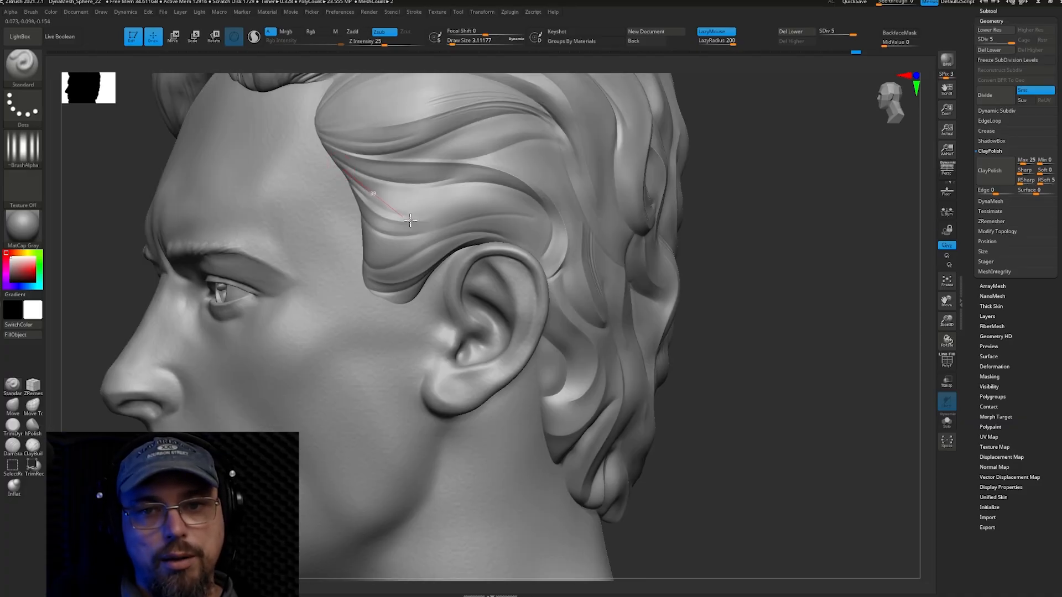
drag(444, 227, 515, 190)
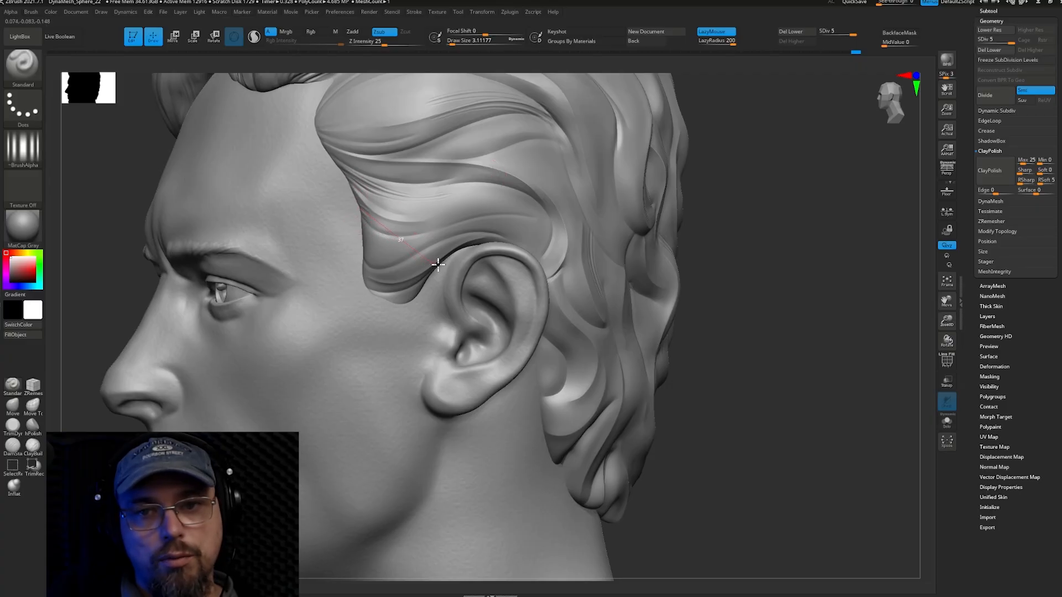
drag(477, 239, 547, 185)
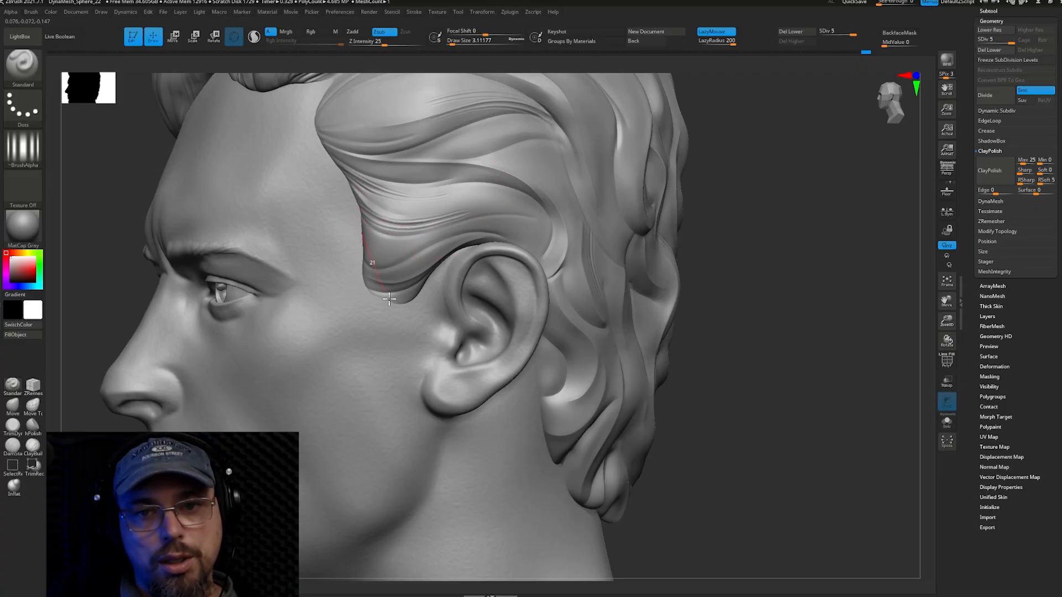
drag(434, 295, 534, 193)
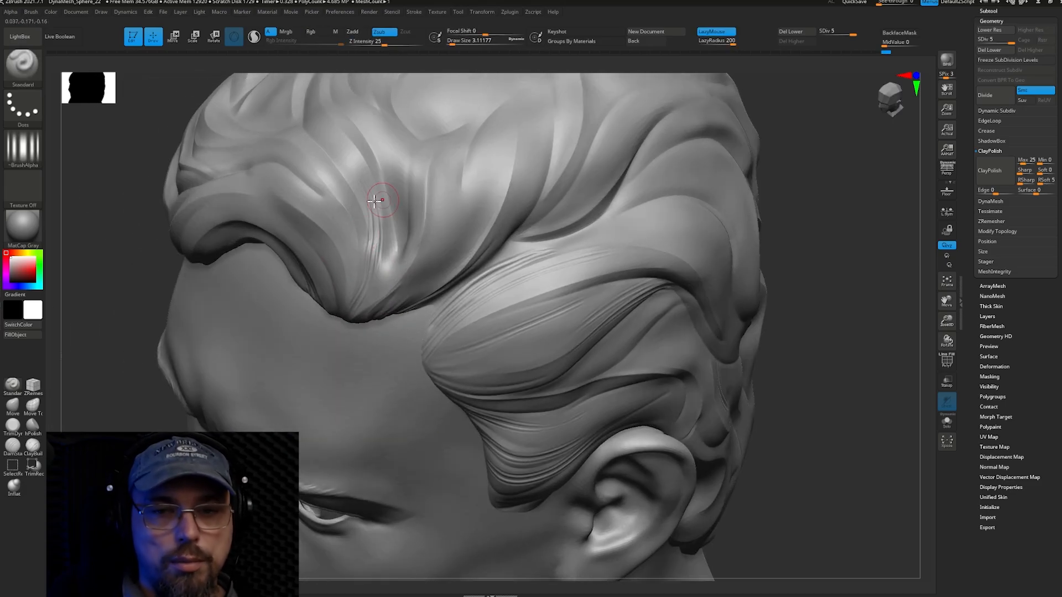
key(shift)
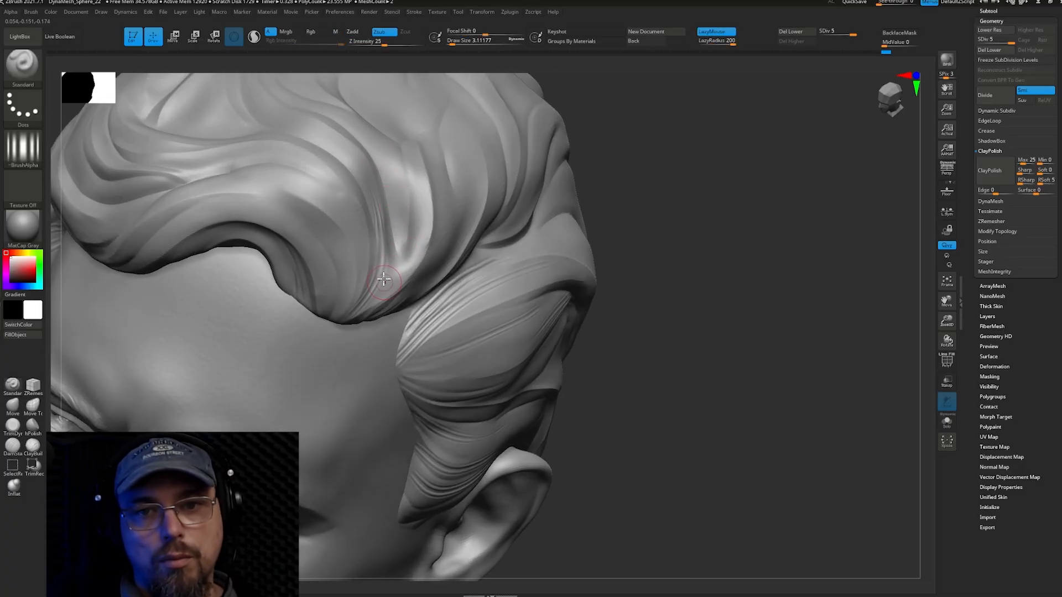
- Carve sharper creases between the forelock clumps at the left front hairline with DamStandard, smoothing the surrounding surface
click(14, 446)
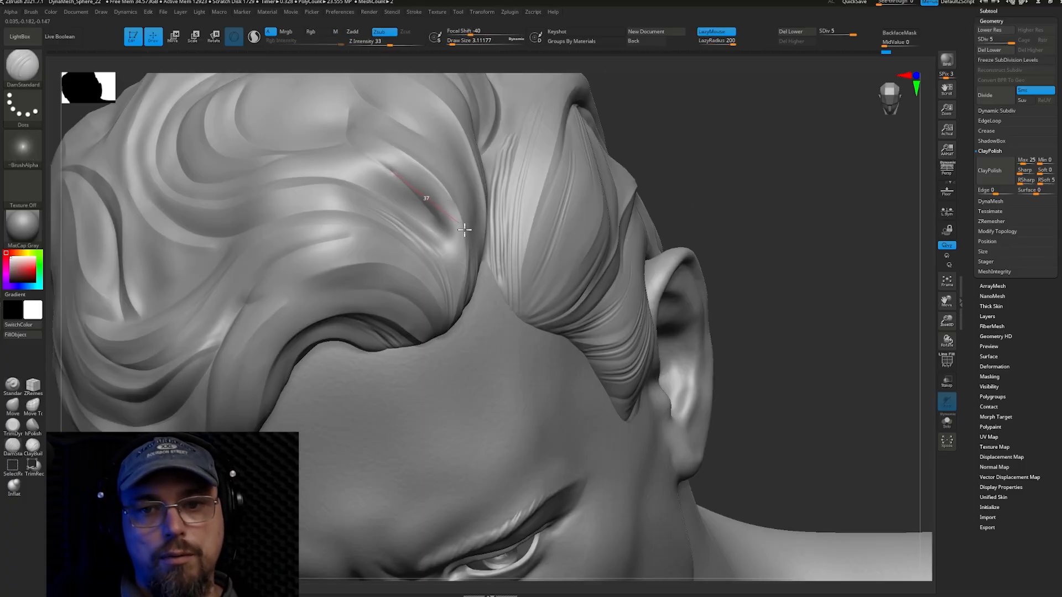
mouse_move(464, 230)
mouse_down()
mouse_move(481, 304)
mouse_move(450, 372)
mouse_up()
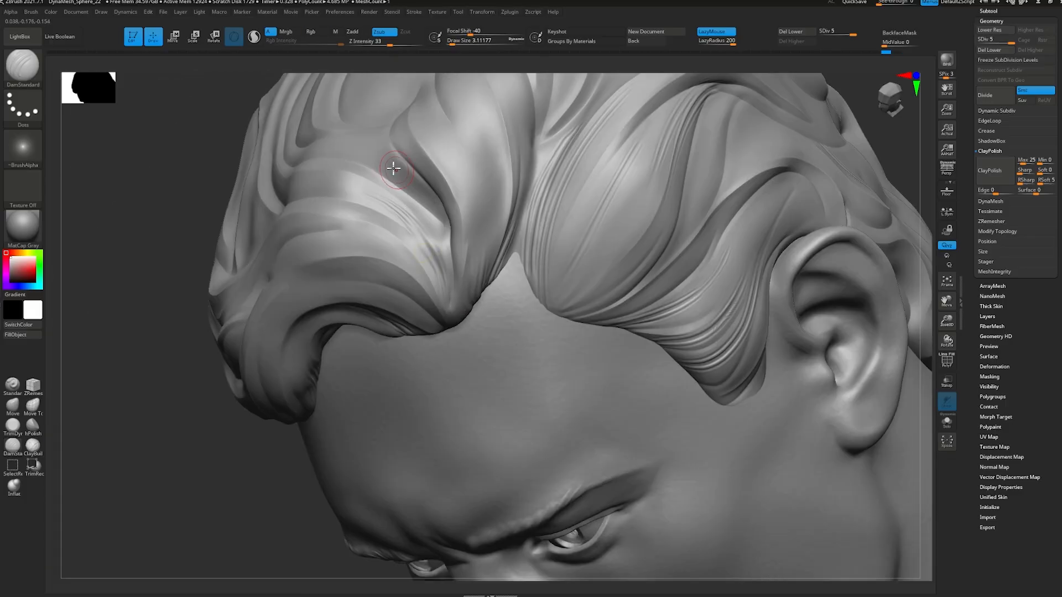
mouse_move(475, 234)
mouse_down()
mouse_move(467, 301)
mouse_move(437, 382)
mouse_up()
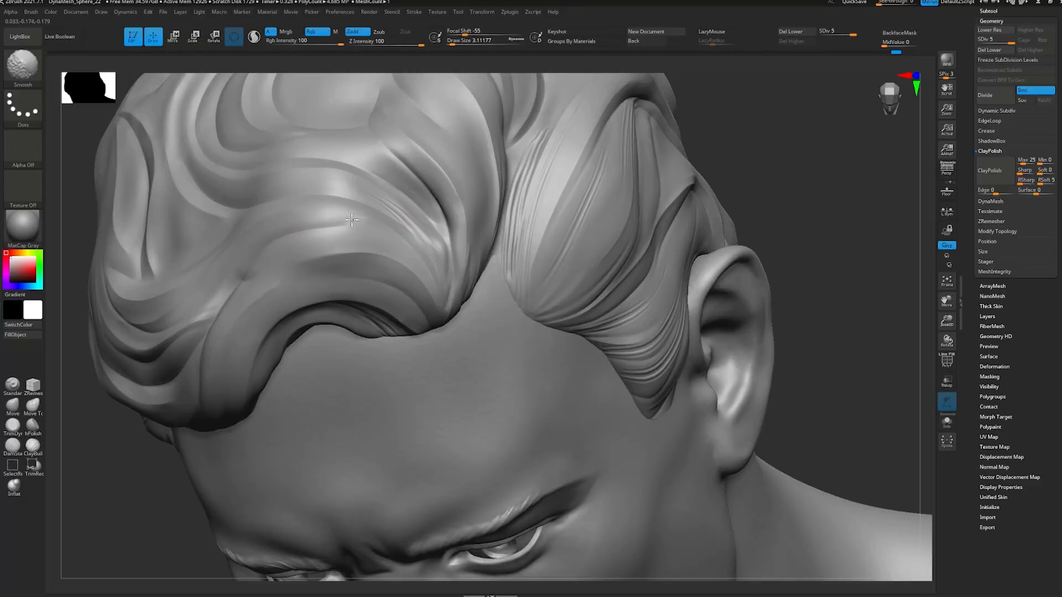
mouse_move(344, 202)
mouse_down()
mouse_move(423, 229)
mouse_move(481, 289)
mouse_up()
drag(464, 358, 462, 354)
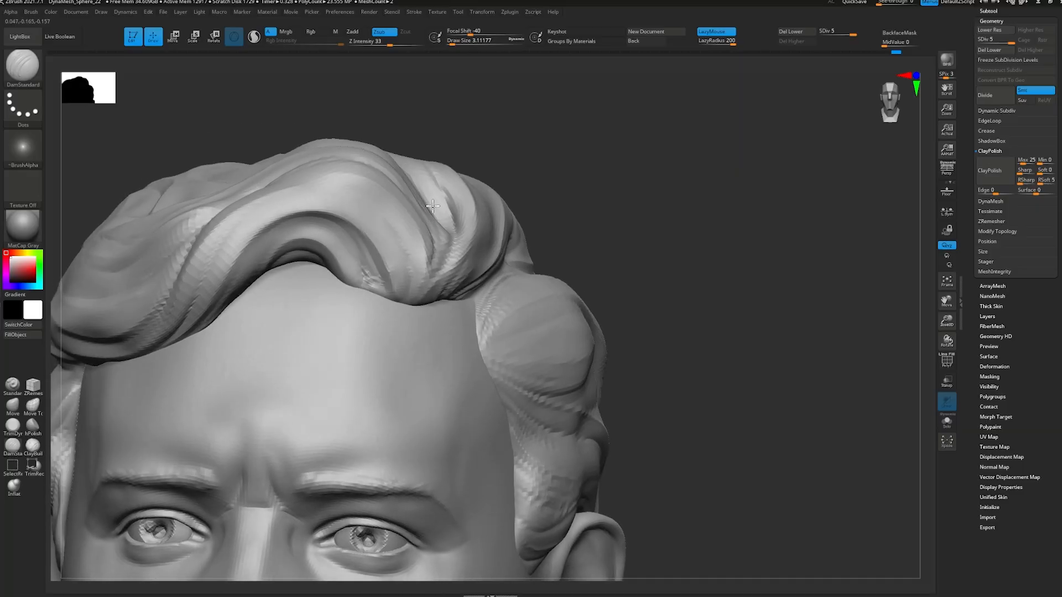
- Adjust the top silhouette of the front hair with the Move brush at a draw size of about 10.54
click(13, 407)
key(s)
drag(428, 113, 432, 113)
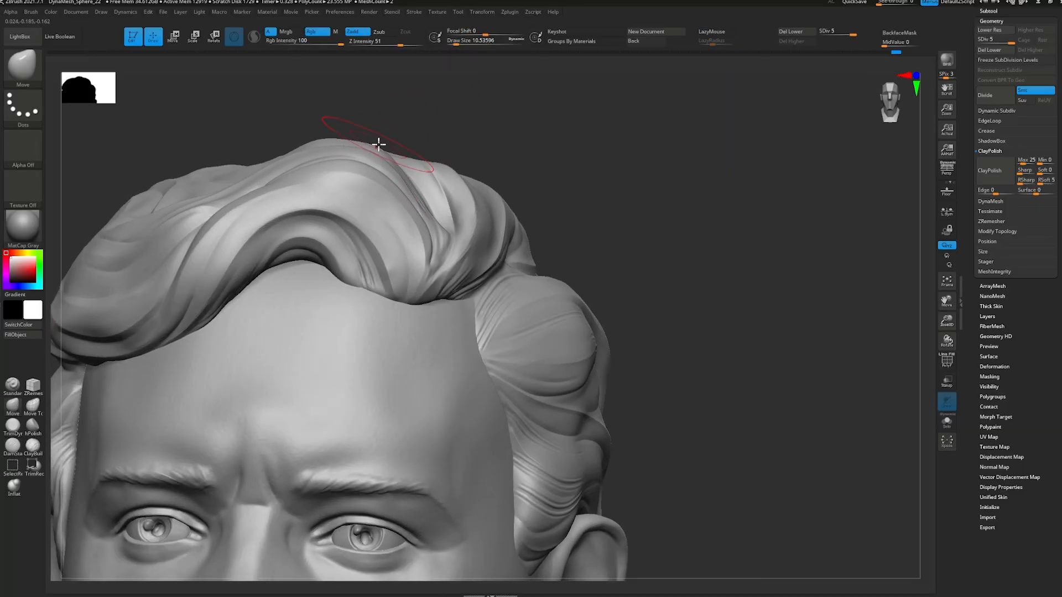
drag(377, 144, 326, 147)
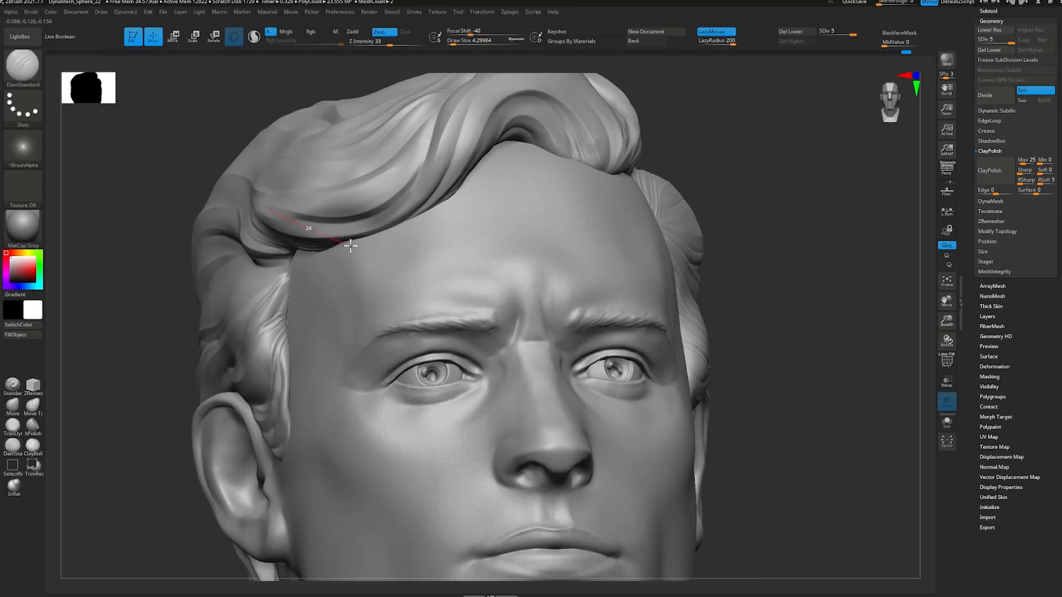
- Cut DamStandard creases along the right front hair sweep, reducing the draw size from about 4.3 to 2.19
drag(351, 246, 445, 199)
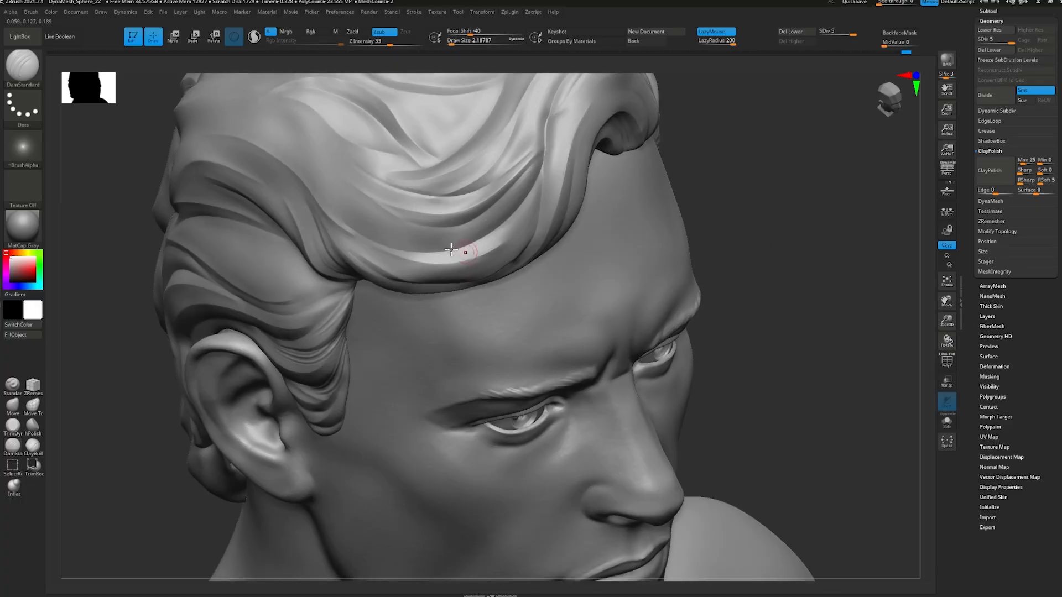
mouse_move(380, 173)
right_down()
mouse_move(403, 147)
mouse_move(459, 135)
mouse_move(284, 229)
mouse_move(253, 199)
right_up()
drag(224, 194, 244, 176)
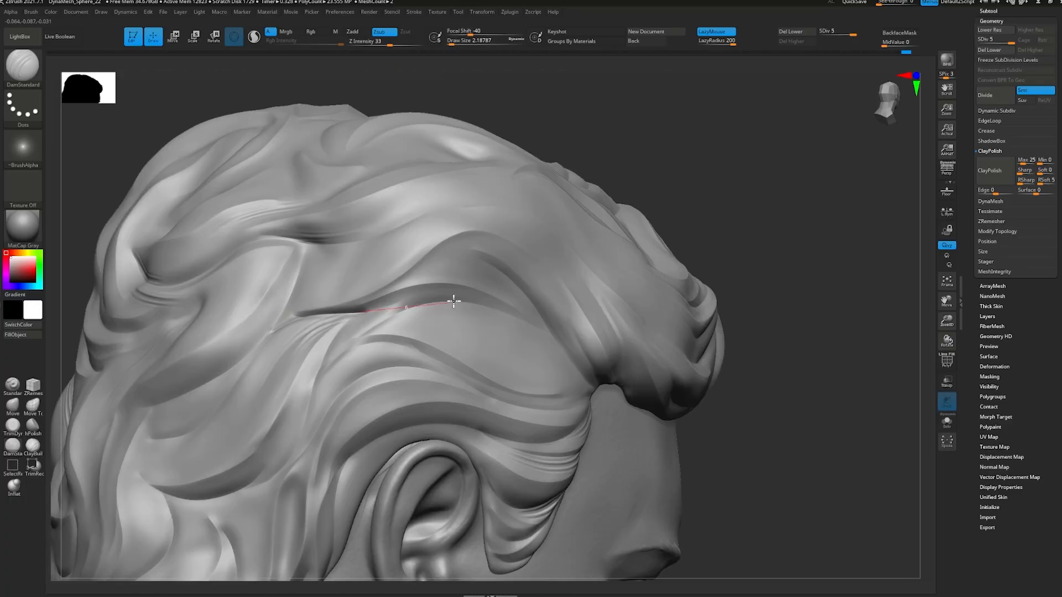
- Deepen the long crease between the clumps above the right ear with DamStandard and smooth its rear end
mouse_move(451, 298)
mouse_down()
mouse_move(481, 282)
mouse_move(419, 288)
mouse_up()
ctrl+right_drag(419, 289, 382, 294)
key(shift)
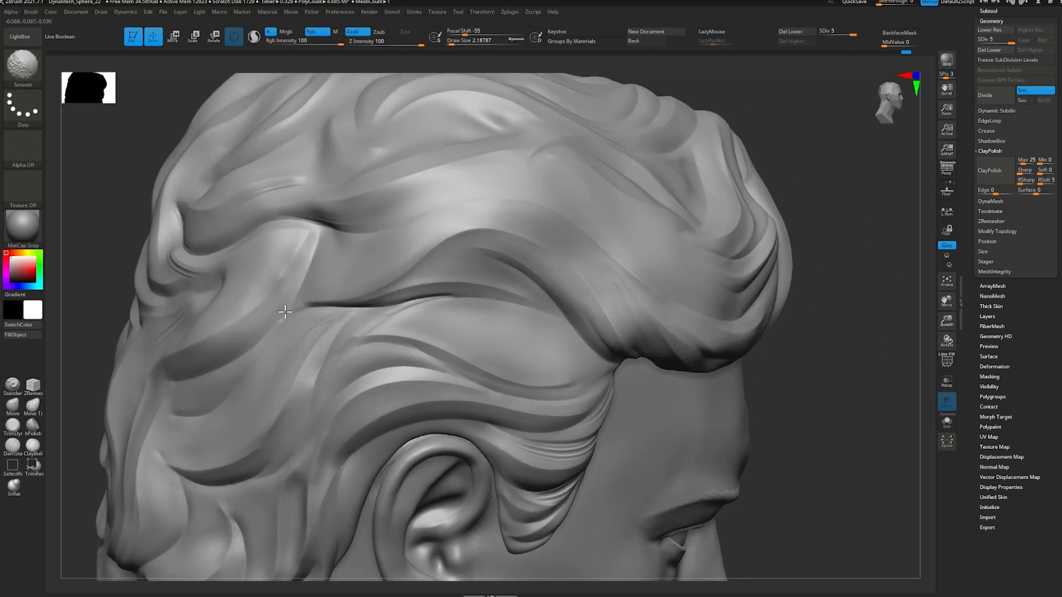
shift+drag(285, 312, 302, 298)
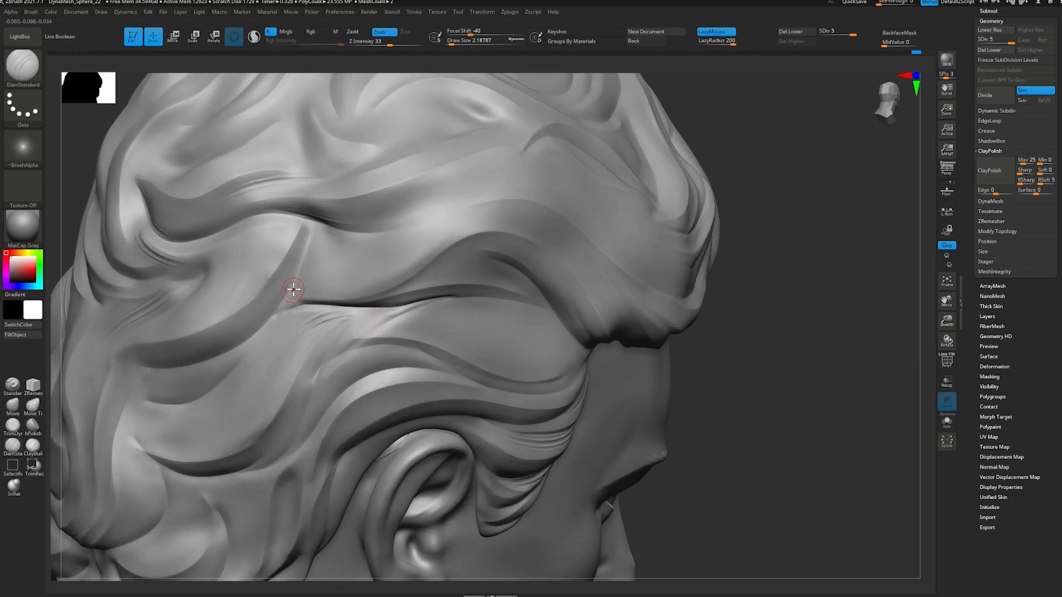
drag(375, 328, 380, 284)
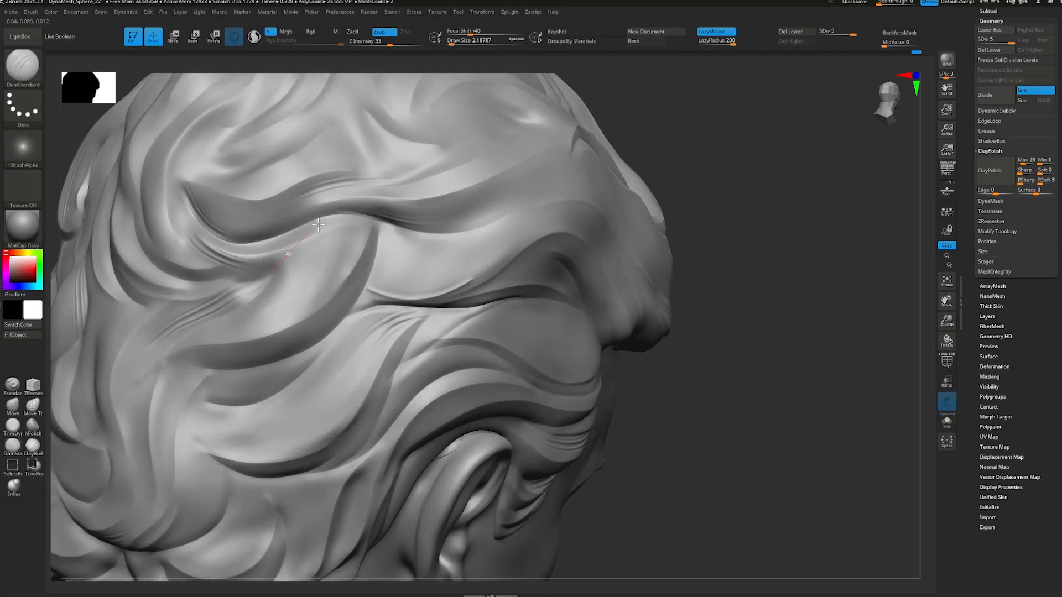
- Carve thin DamStandard grooves along the curved clumps on the right rear side of the head
drag(354, 206, 446, 218)
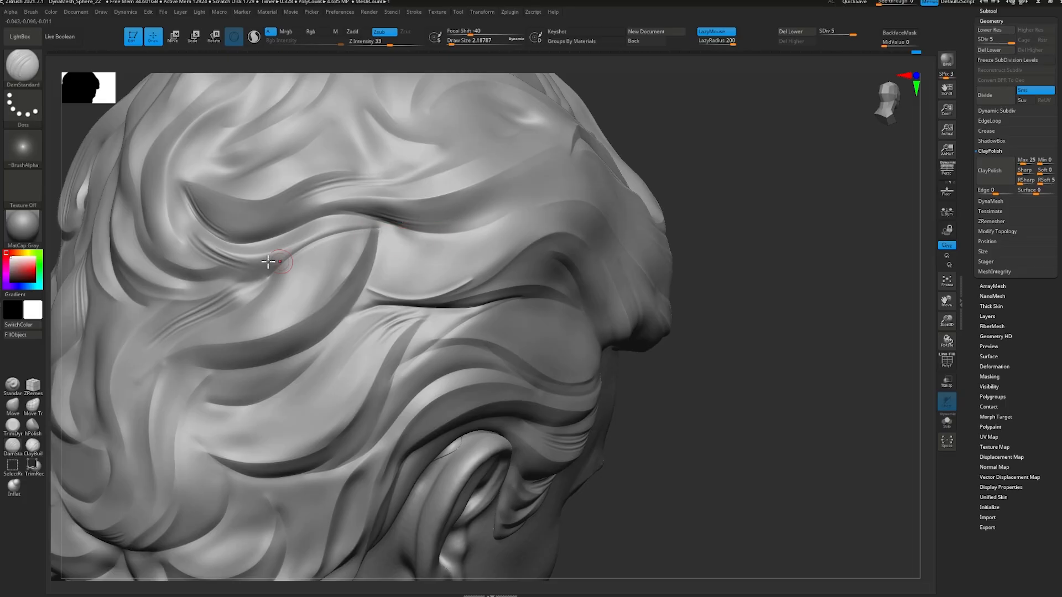
drag(320, 265, 416, 200)
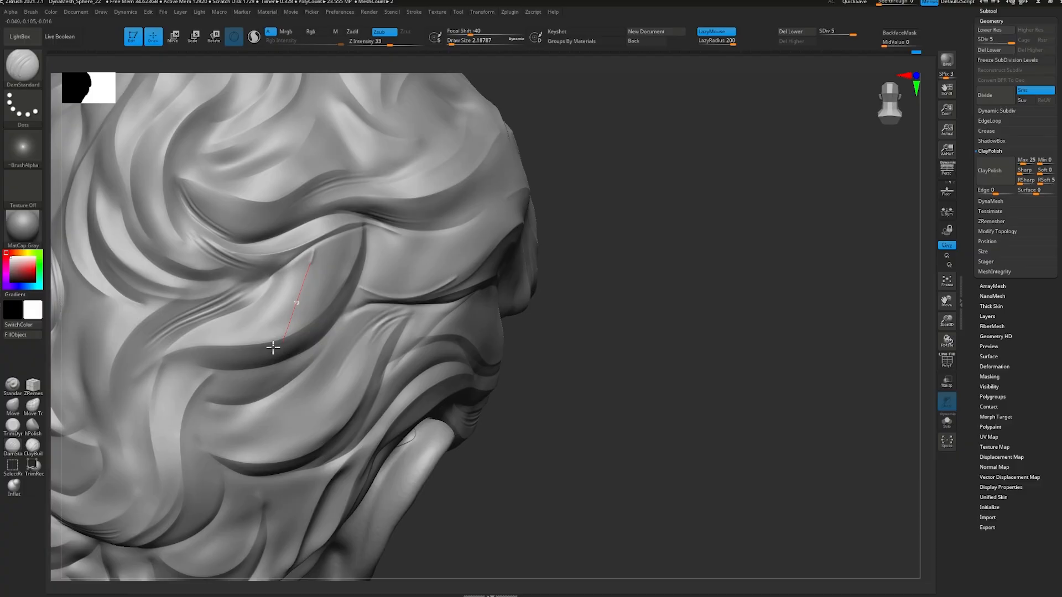
mouse_move(274, 347)
mouse_down()
mouse_move(197, 356)
mouse_move(177, 340)
mouse_up()
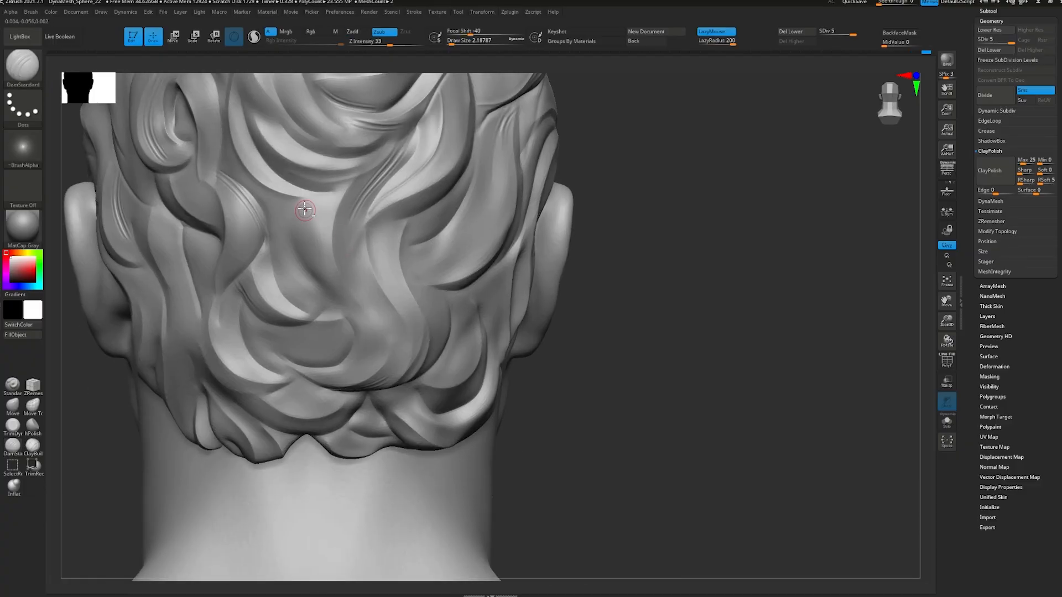
- Carve a flowing crease down the central clump at the back of the head and smooth its upper end
mouse_move(309, 200)
mouse_down()
mouse_move(307, 282)
mouse_move(383, 341)
mouse_move(294, 230)
mouse_move(282, 229)
mouse_up()
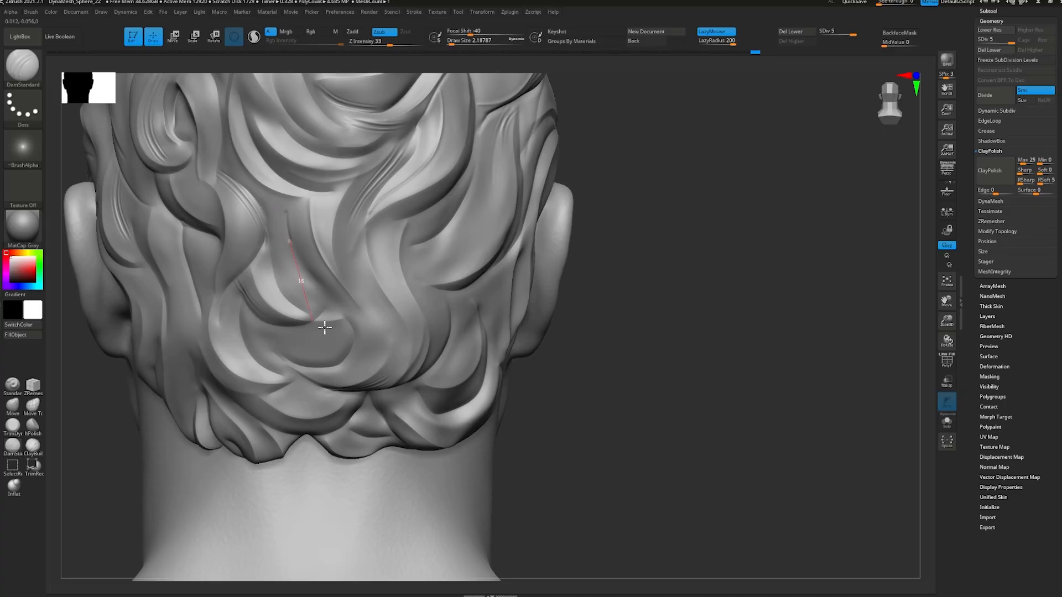
mouse_move(325, 328)
mouse_down()
mouse_move(387, 351)
mouse_move(384, 394)
mouse_up()
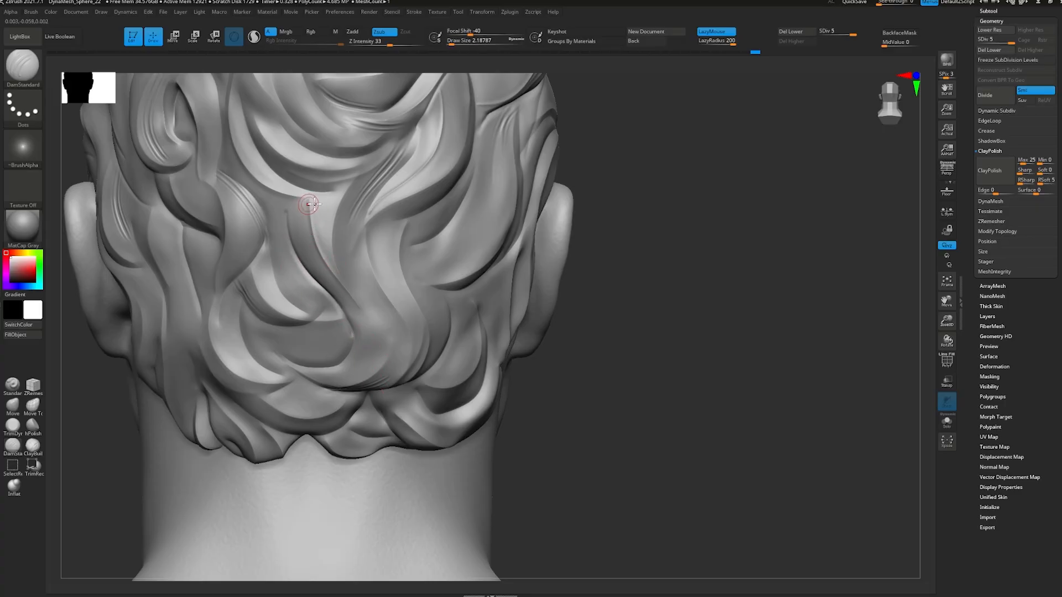
key(shift)
shift+drag(290, 221, 281, 200)
- Carve DamStandard creases between the lower clumps behind the left ear, following their flow toward the nape
drag(369, 206, 370, 155)
mouse_move(341, 187)
alt+right_down()
mouse_move(382, 174)
mouse_move(387, 210)
mouse_move(425, 210)
mouse_move(429, 185)
mouse_move(363, 208)
mouse_move(362, 223)
alt+right_up()
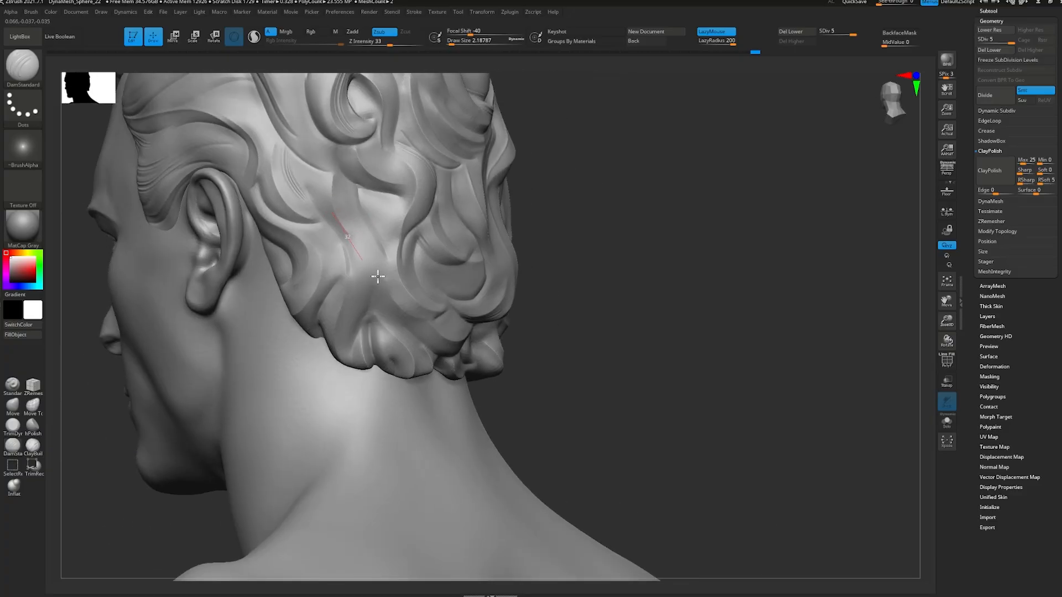
mouse_move(366, 374)
right_down()
mouse_move(339, 280)
mouse_move(381, 240)
mouse_move(412, 299)
mouse_move(374, 254)
right_up()
drag(364, 251, 445, 280)
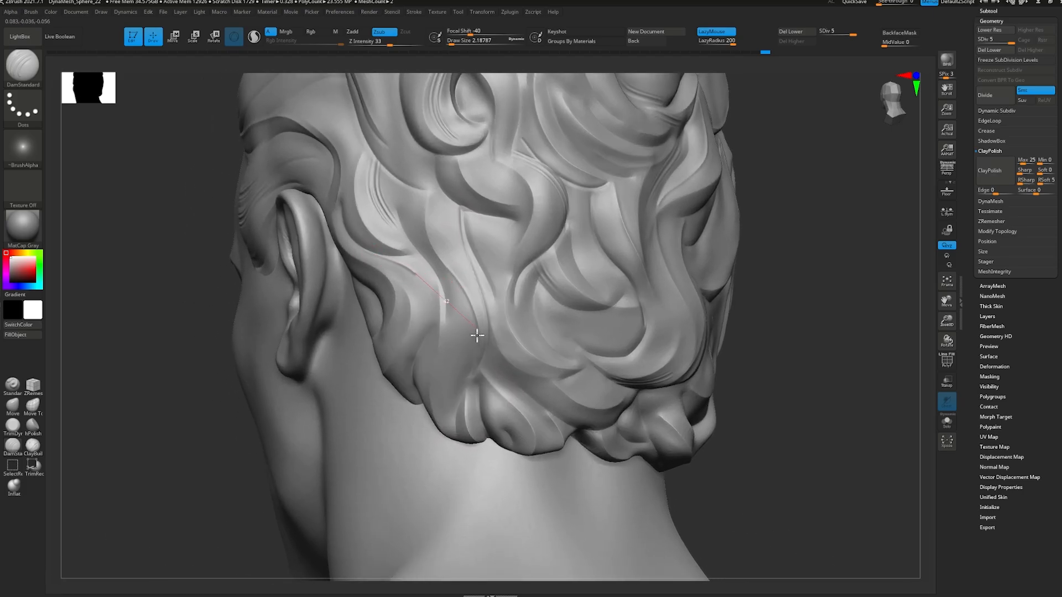
- Carve DamStandard creases between the clumps behind the left ear and along the clump borders at the back of the crown
drag(477, 335, 432, 360)
right_drag(432, 360, 322, 194)
drag(323, 194, 388, 257)
drag(359, 326, 384, 375)
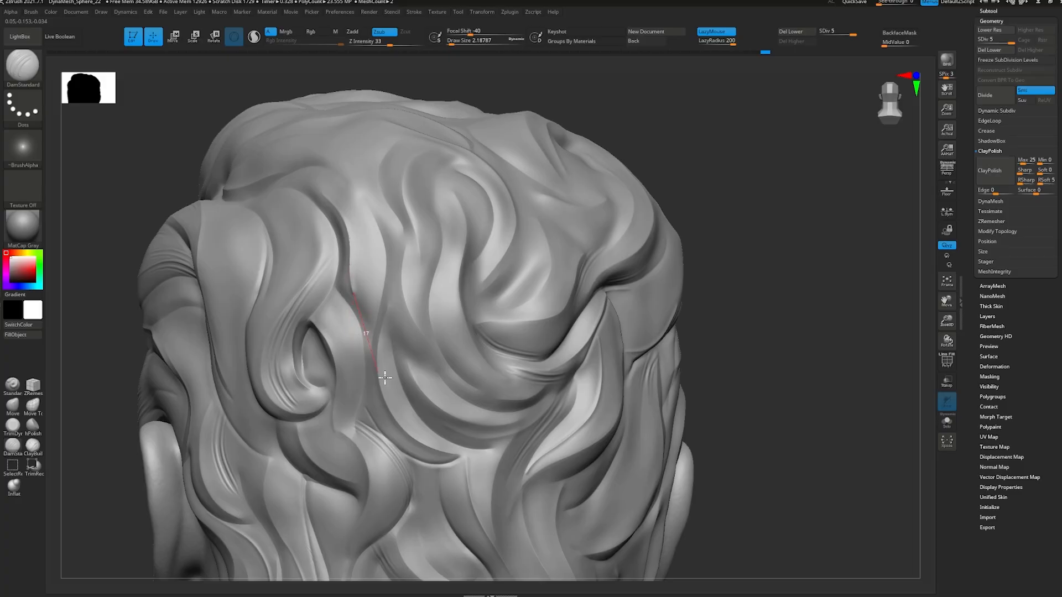
mouse_move(381, 304)
right_down()
mouse_move(415, 265)
mouse_move(354, 277)
mouse_move(324, 219)
right_up()
- Enlarge the DamStandard brush to a draw size of about 4.3 and carve broader creases along the left rear and back clumps
key(s)
drag(320, 223, 324, 224)
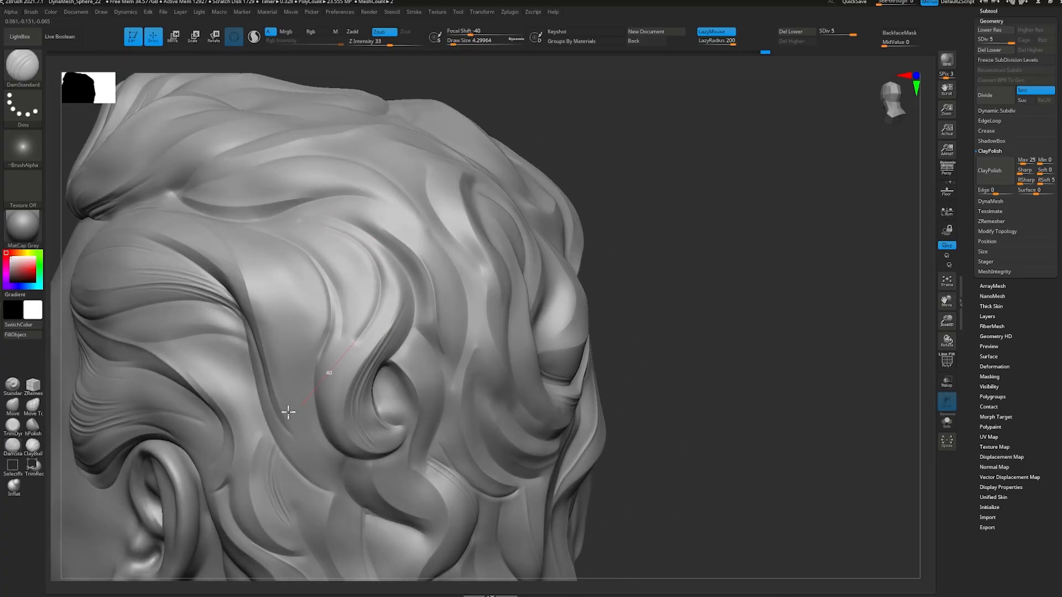
alt+right_drag(355, 502, 237, 221)
mouse_move(573, 249)
right_down()
mouse_move(443, 247)
mouse_move(459, 273)
mouse_move(433, 288)
right_up()
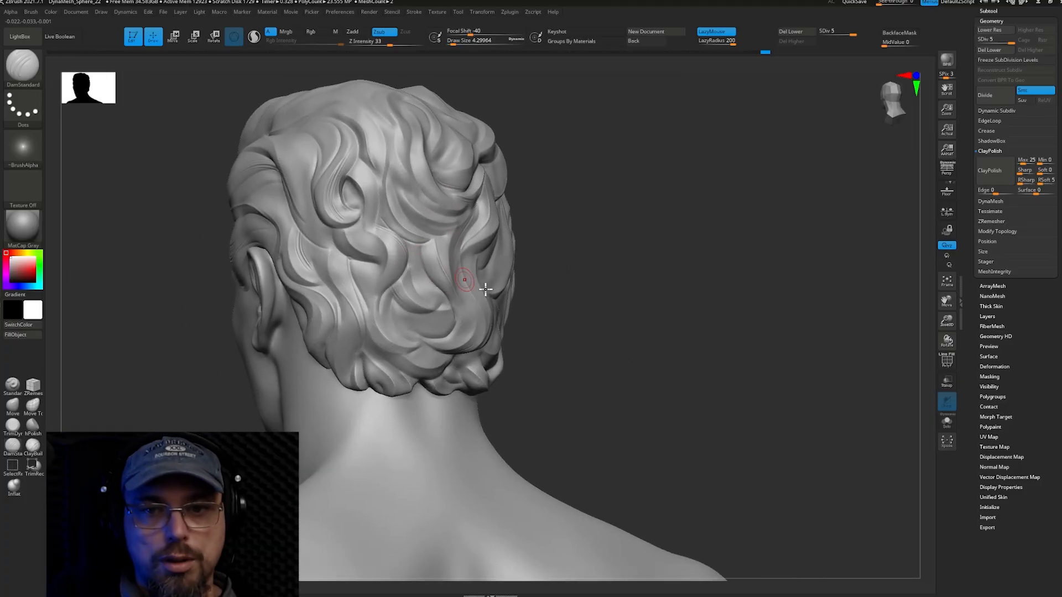
alt+right_drag(418, 227, 408, 246)
ctrl+right_drag(399, 295, 347, 239)
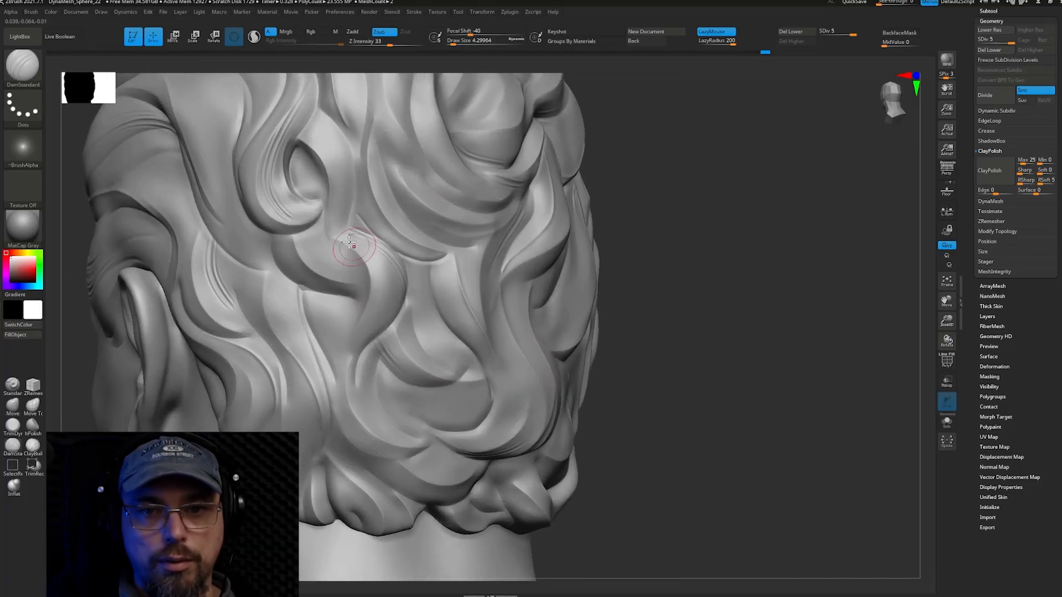
mouse_move(406, 287)
mouse_down()
mouse_move(392, 344)
mouse_move(326, 384)
mouse_move(361, 436)
mouse_move(402, 429)
mouse_up()
mouse_move(401, 428)
ctrl+right_down()
mouse_move(315, 252)
mouse_move(512, 271)
mouse_move(426, 275)
mouse_move(455, 321)
mouse_move(428, 244)
ctrl+right_up()
- Using the Standard brush with the strand alpha at a draw size of about 2.19, add fine strands down the S-shaped clump at the back
click(12, 386)
ctrl+right_drag(415, 299, 443, 360)
key(s)
drag(406, 255, 399, 256)
alt+right_drag(400, 253, 426, 204)
drag(412, 275, 382, 311)
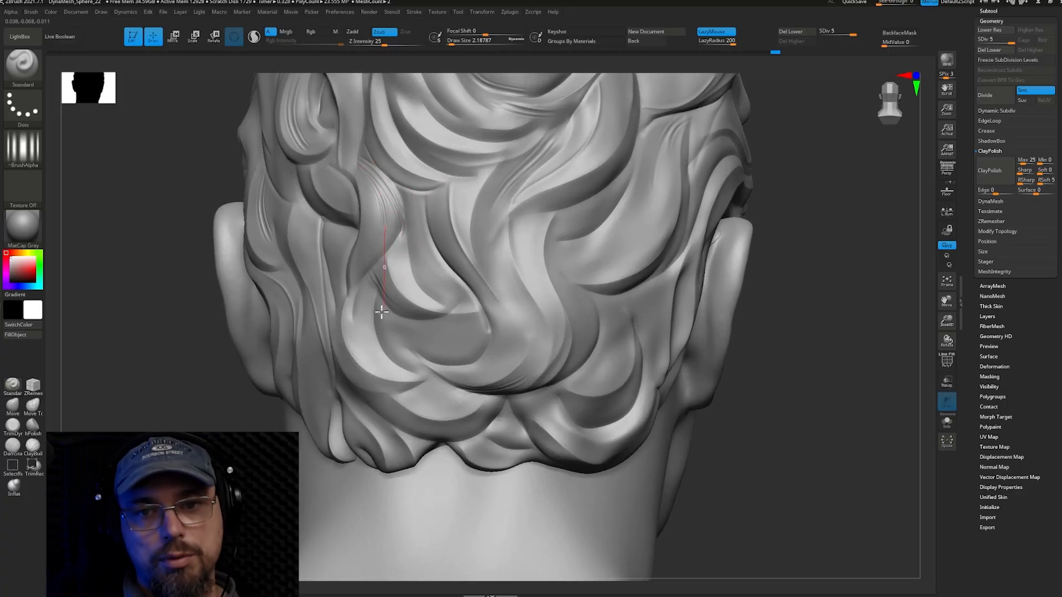
right_drag(317, 372, 425, 258)
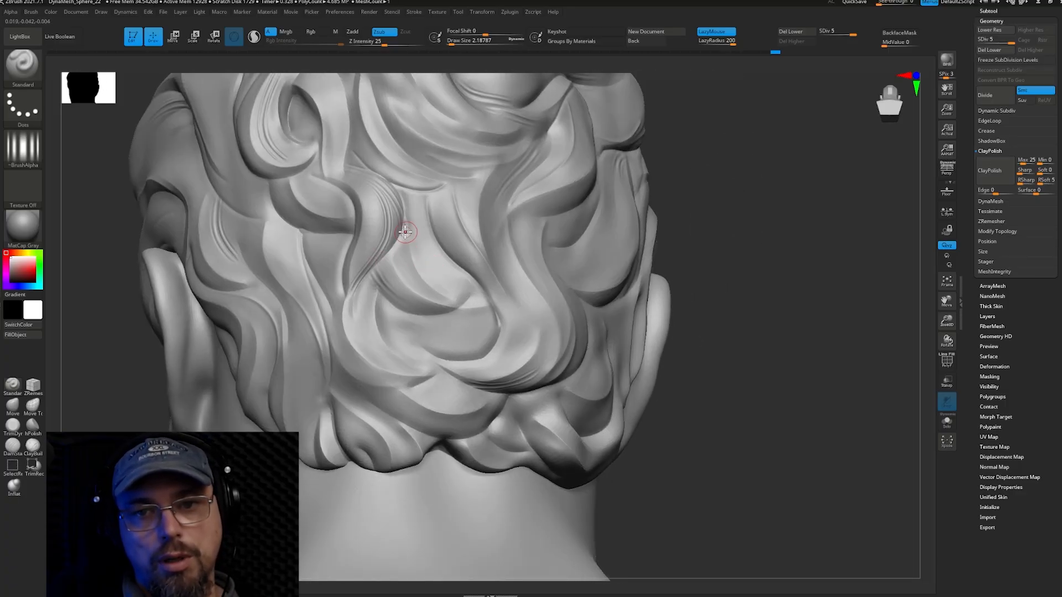
- Draw fine strands down the central clump at the back of the head, following its curve, and smooth its tip
mouse_move(395, 309)
mouse_down()
mouse_move(428, 343)
mouse_move(506, 312)
mouse_up()
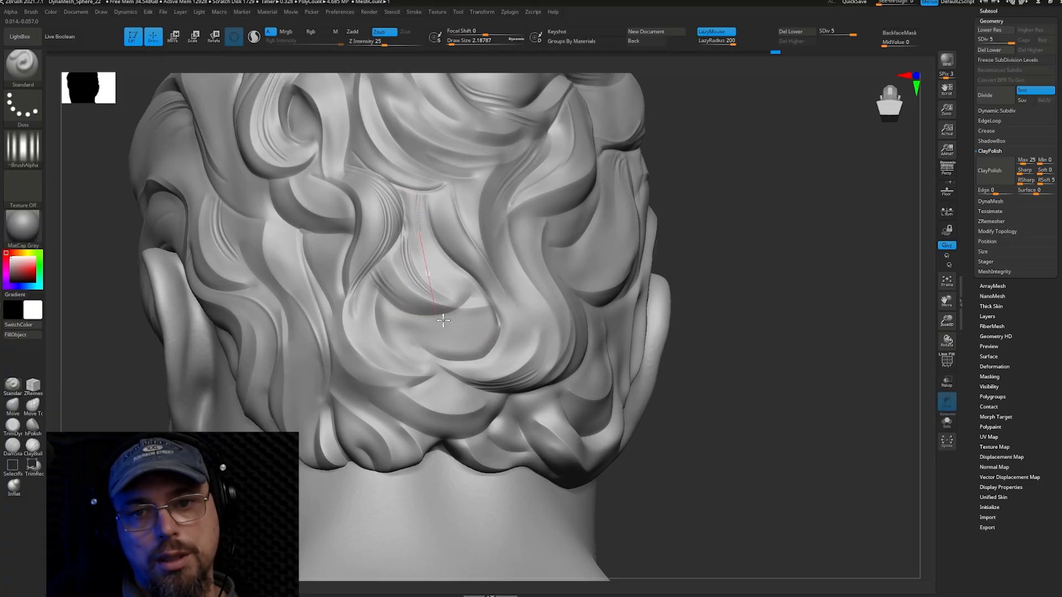
drag(443, 320, 474, 306)
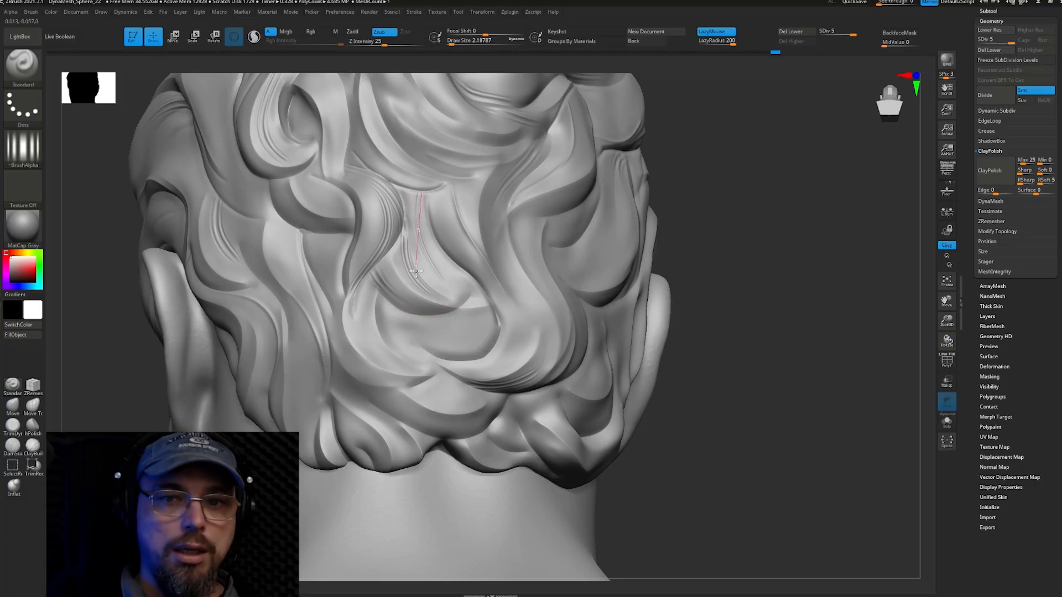
drag(416, 271, 471, 329)
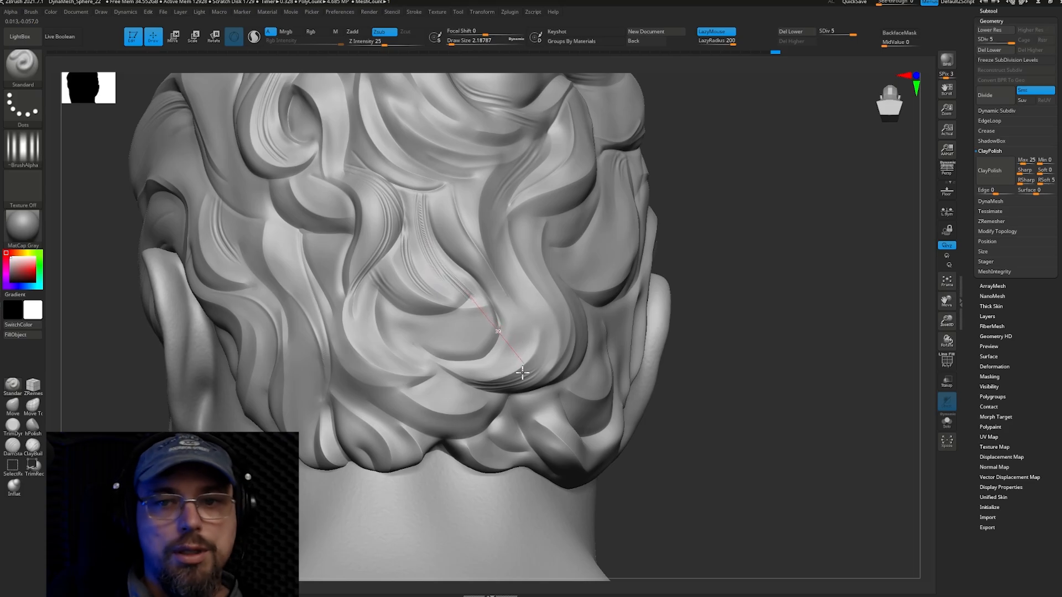
drag(522, 372, 523, 373)
right_drag(522, 373, 469, 293)
key(shift)
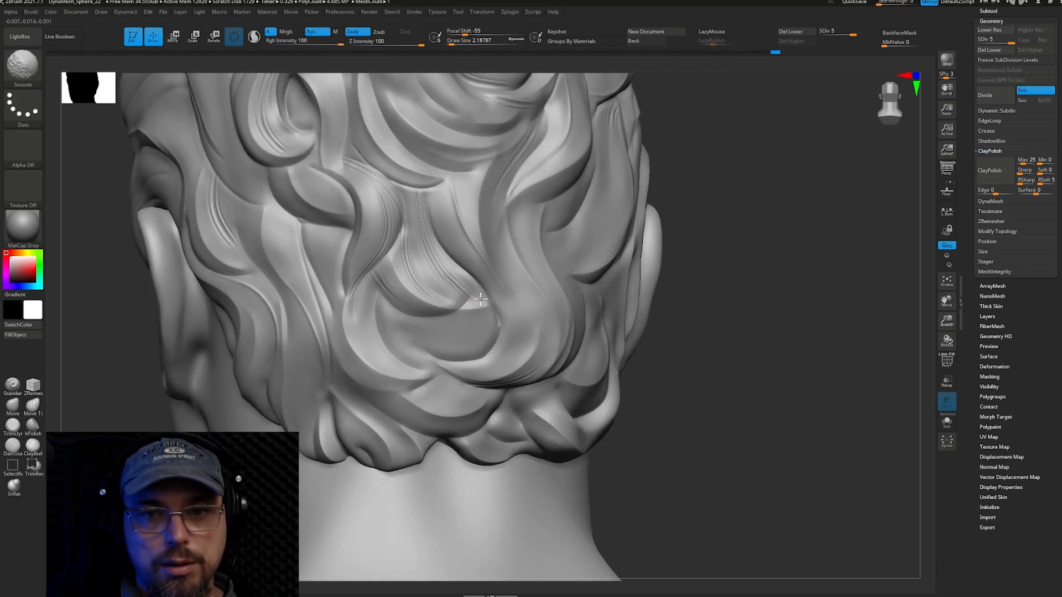
- Add fine strands around the curved clump beneath the S-shaped curl at the back and smooth their upper end
mouse_move(482, 256)
ctrl+right_down()
mouse_move(459, 232)
mouse_move(426, 275)
mouse_move(405, 279)
ctrl+right_up()
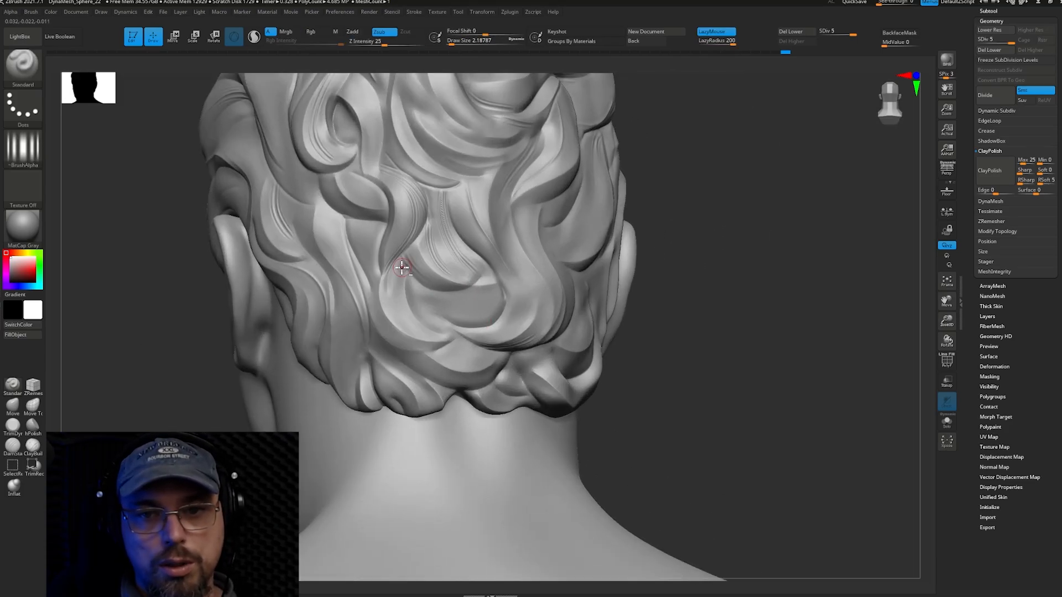
drag(402, 269, 378, 300)
drag(376, 355, 420, 388)
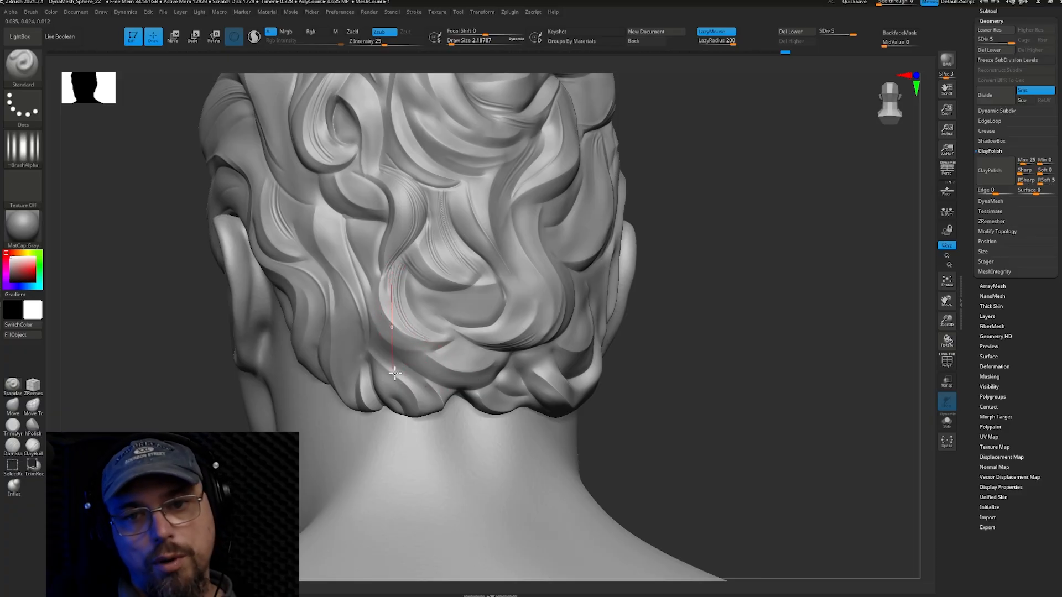
drag(500, 369, 526, 343)
shift+drag(396, 276, 393, 263)
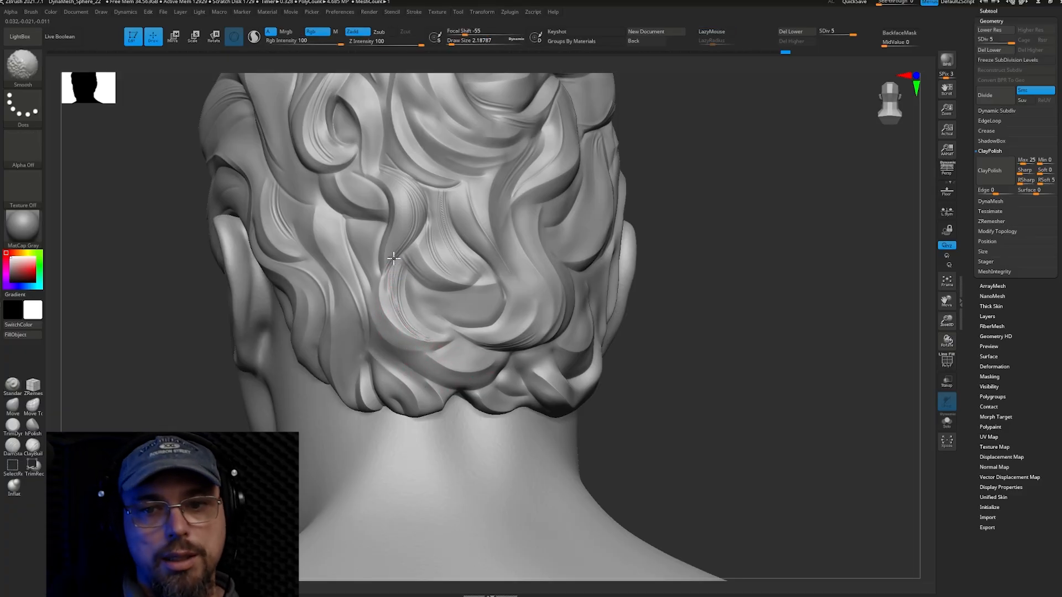
mouse_move(394, 265)
right_down()
mouse_move(441, 247)
mouse_move(471, 316)
mouse_move(433, 301)
mouse_move(398, 328)
right_up()
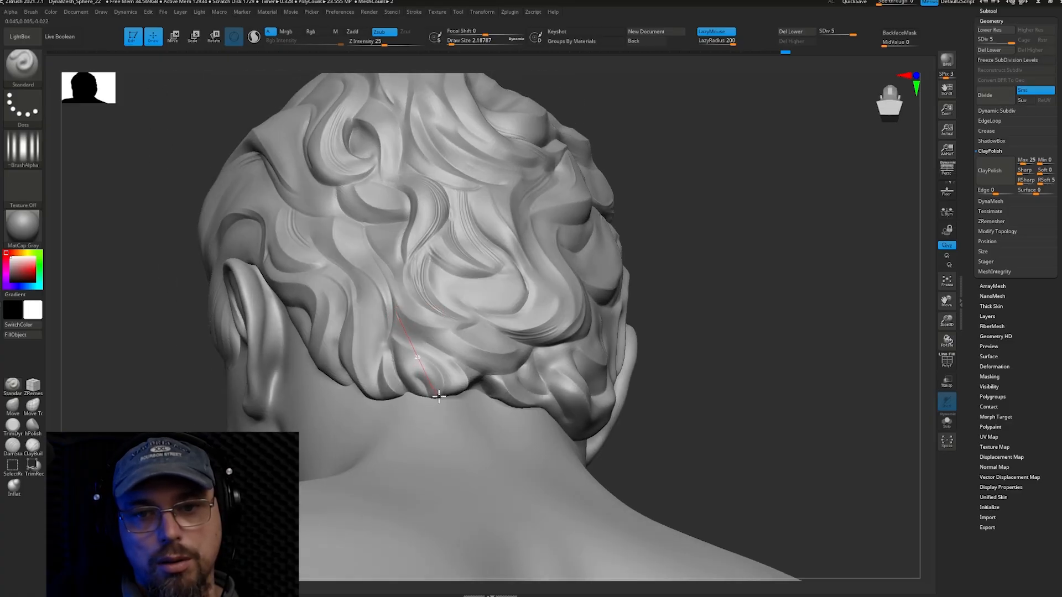
- Draw strand strokes along the lower clumps above the nape, undoing a misplaced stroke and redoing it along the clump's curve
drag(511, 359, 479, 333)
mouse_move(451, 327)
right_down()
mouse_move(443, 351)
mouse_move(455, 344)
right_up()
key(ctrl+z)
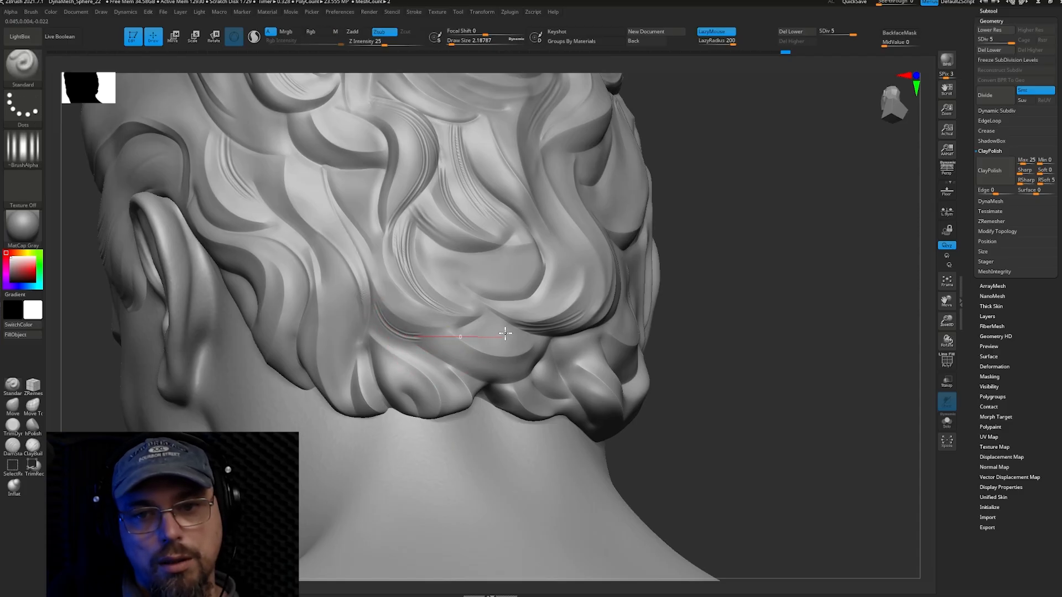
drag(505, 333, 519, 330)
mouse_move(380, 304)
mouse_down()
mouse_move(384, 317)
mouse_move(470, 370)
mouse_move(533, 301)
mouse_up()
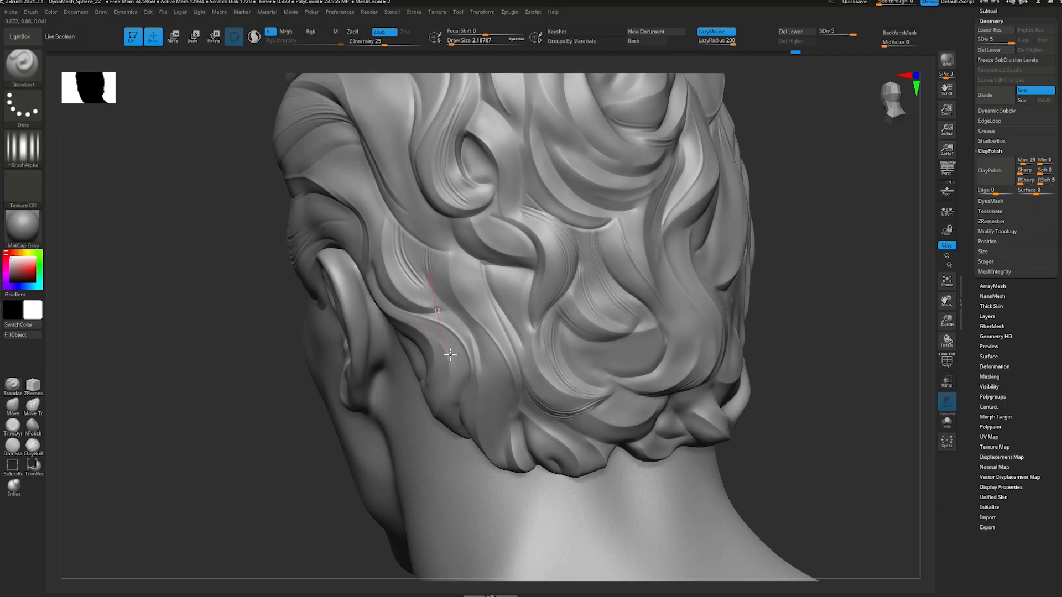
- Add fine strands to the wavy clumps behind and above the left ear and up the left rear side toward the crown
drag(502, 366, 503, 368)
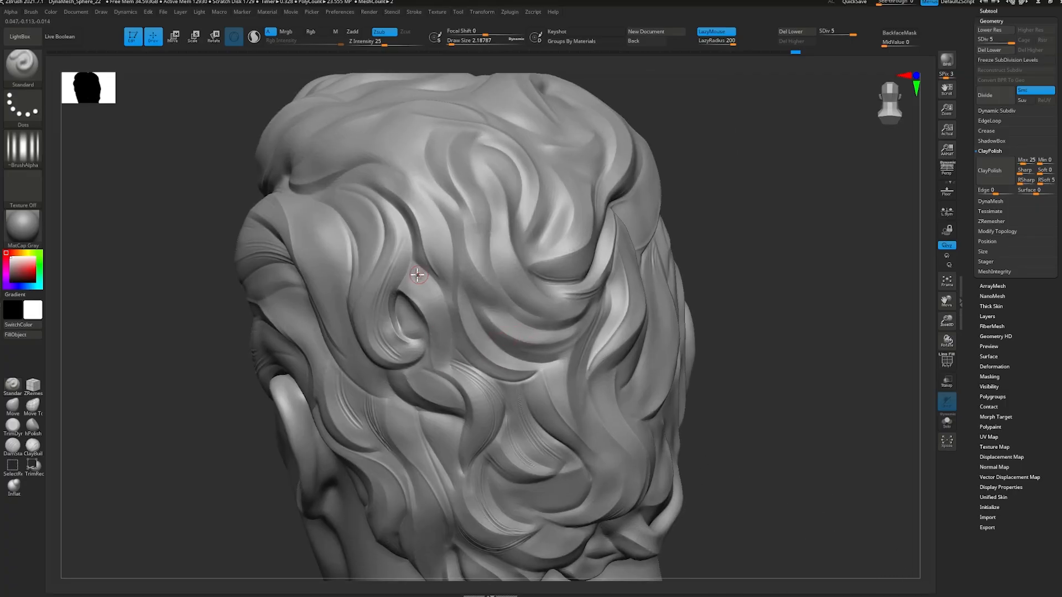
drag(466, 442, 468, 445)
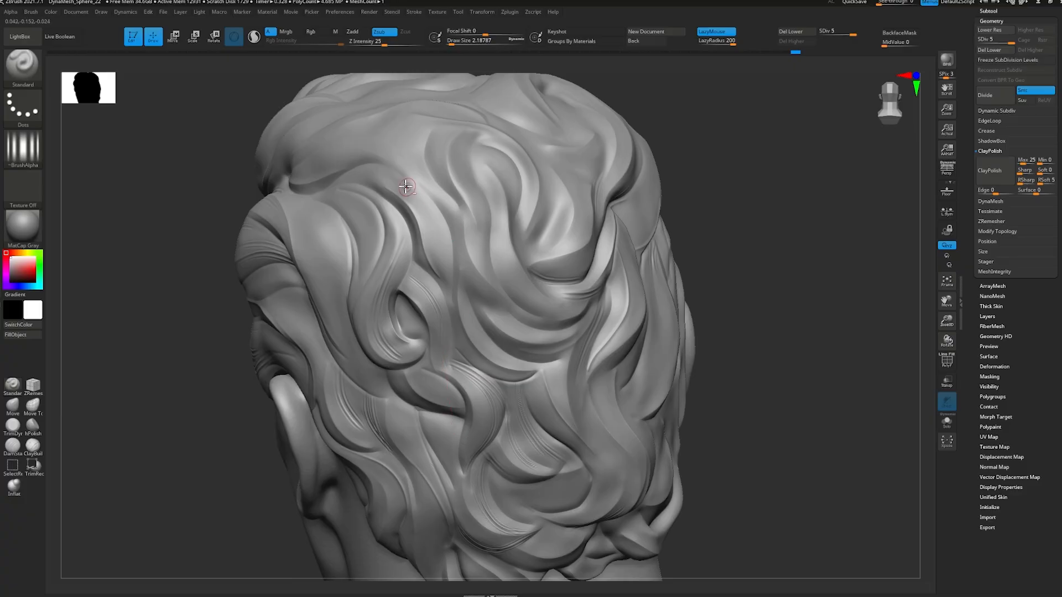
drag(474, 273, 474, 273)
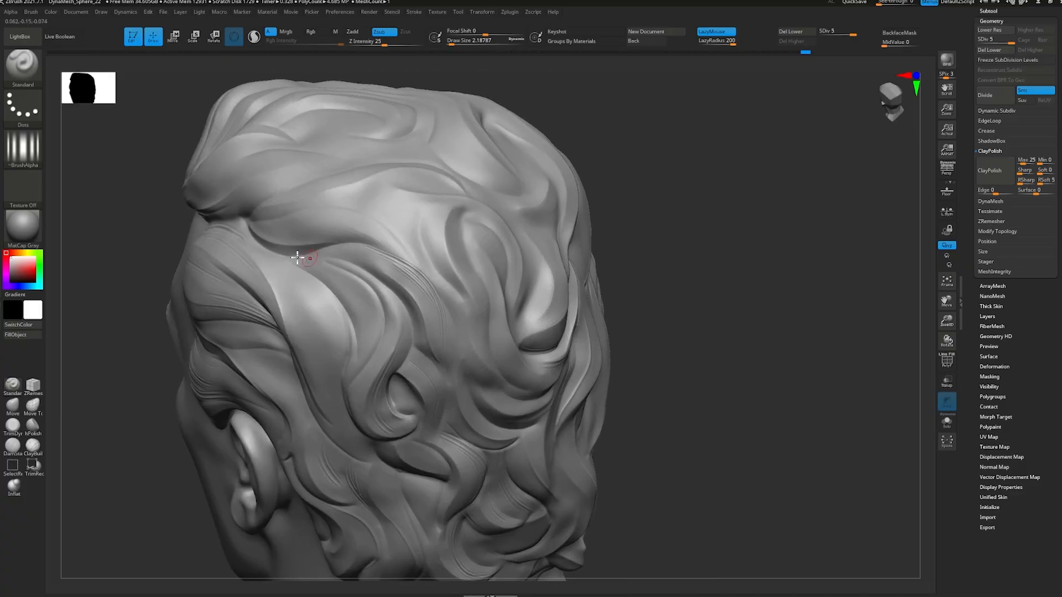
drag(310, 266, 334, 301)
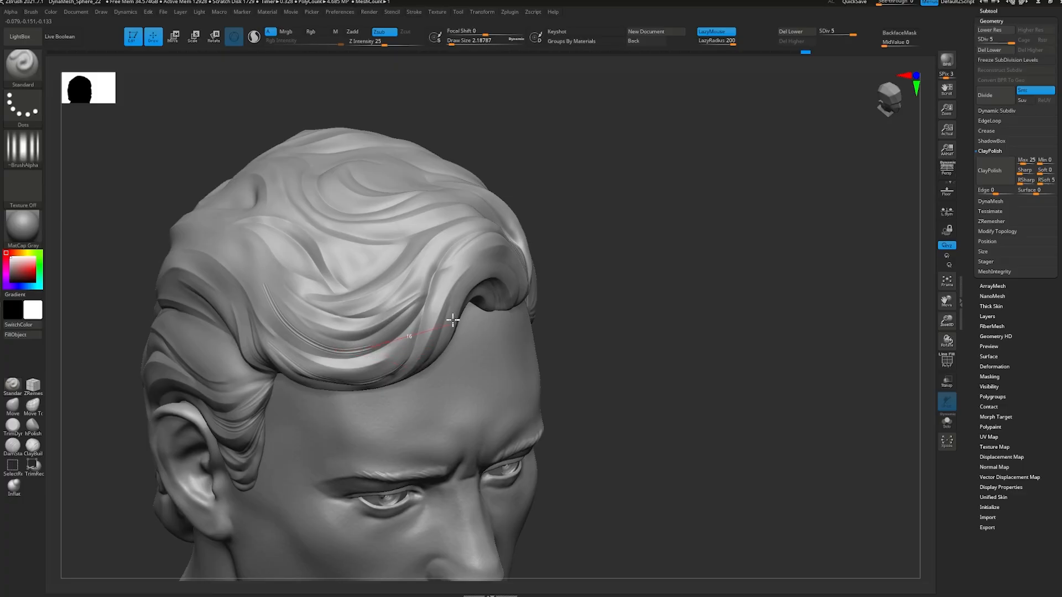
- Draw fine strands from the hairline backward along the broad swept-back clump at the right temple
key(shift)
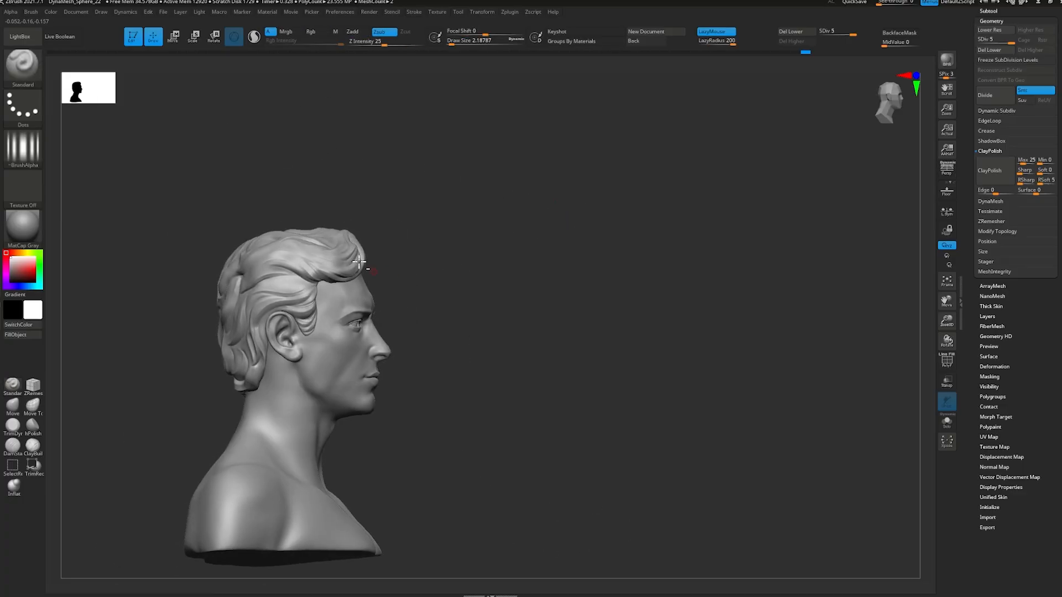
alt+right_drag(359, 262, 384, 277)
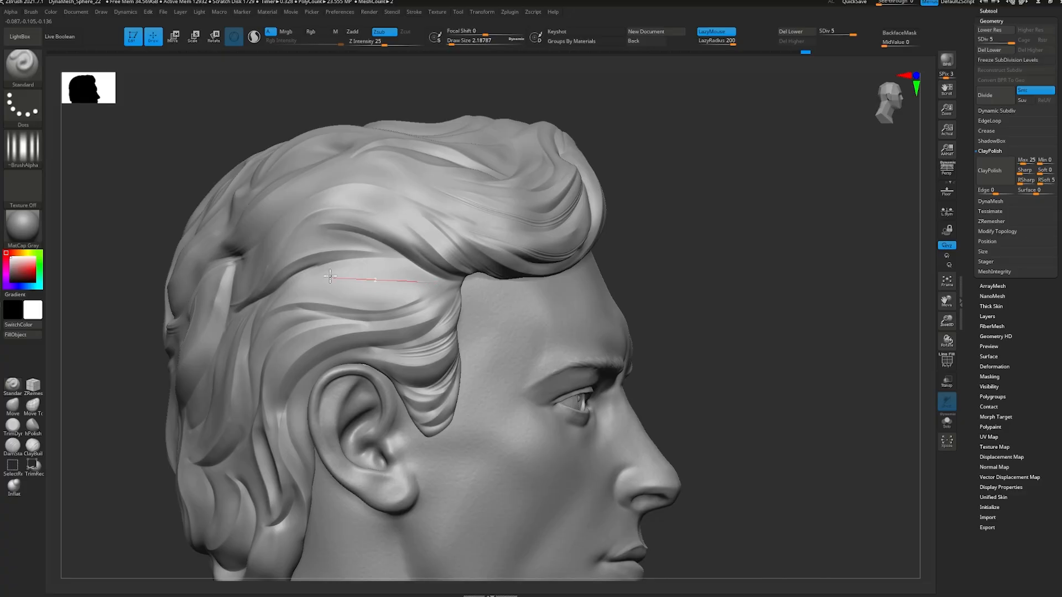
drag(330, 275, 272, 271)
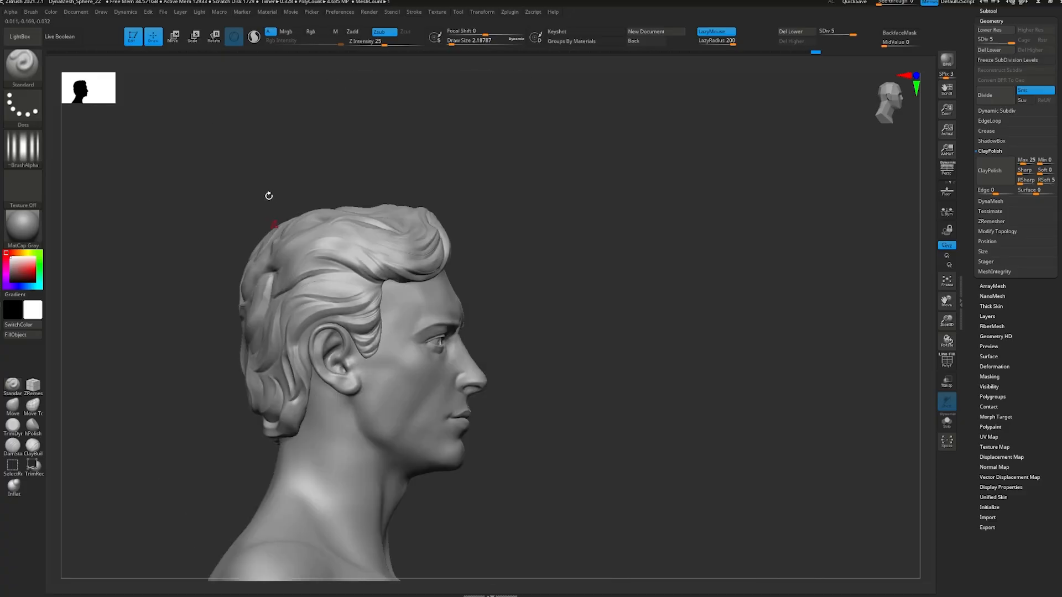
mouse_move(267, 197)
right_down()
mouse_move(360, 287)
mouse_move(361, 308)
right_up()
right_drag(361, 308, 348, 309)
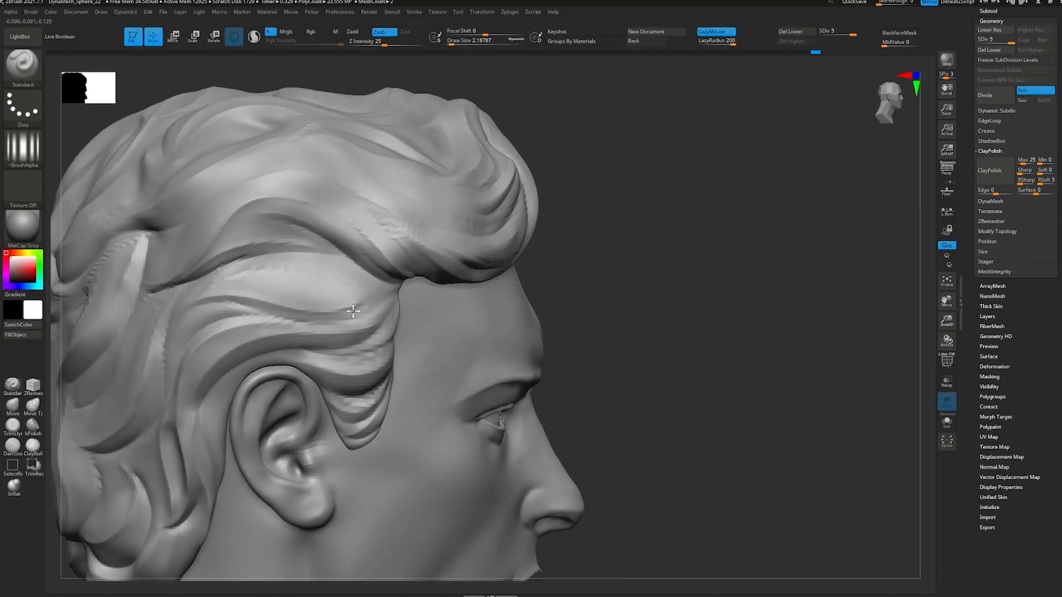
drag(402, 281, 389, 291)
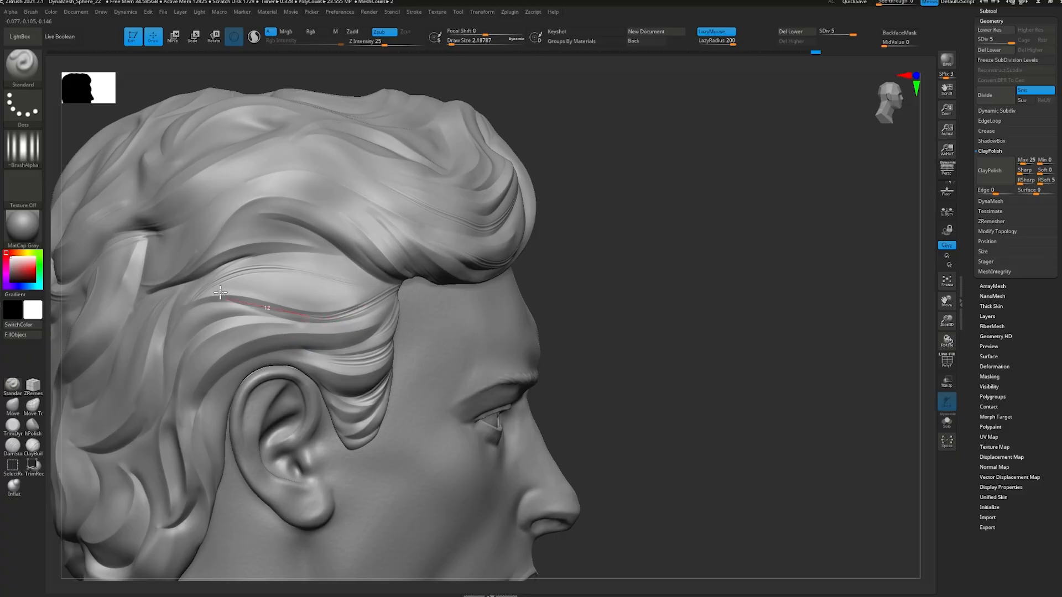
drag(284, 332, 204, 279)
- Continue the fine strands along the clump just above the right ear and smooth their ends at the hairline
ctrl+right_drag(400, 286, 412, 300)
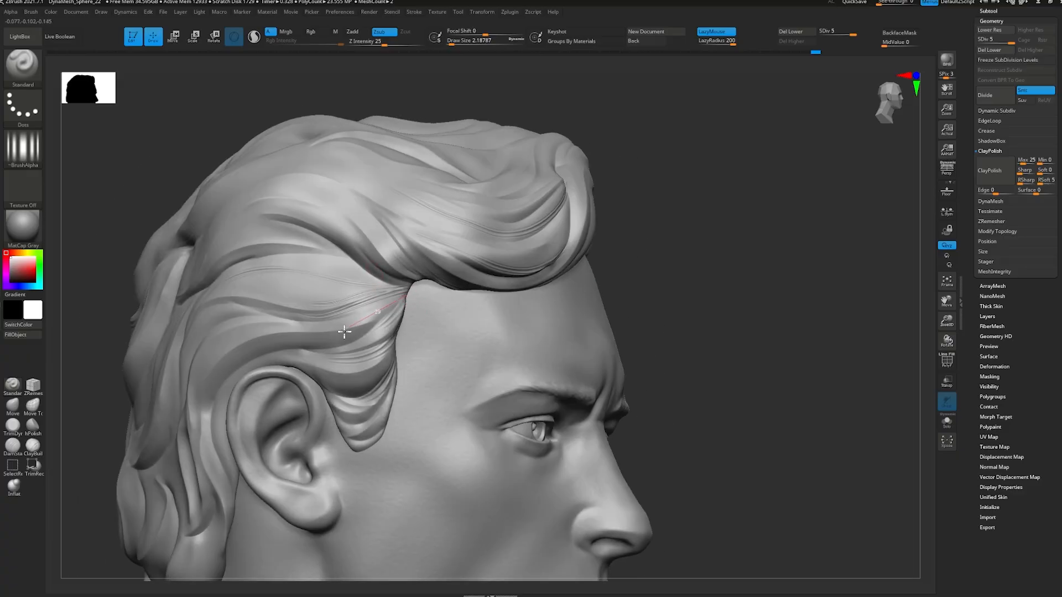
drag(288, 344, 279, 347)
mouse_move(375, 298)
shift+mouse_down()
mouse_move(377, 286)
mouse_move(402, 291)
shift+mouse_up()
- Add fine strands to the next clump up, sweeping back from beneath the forelock above the right temple
mouse_move(387, 273)
right_down()
mouse_move(330, 241)
mouse_move(373, 260)
right_up()
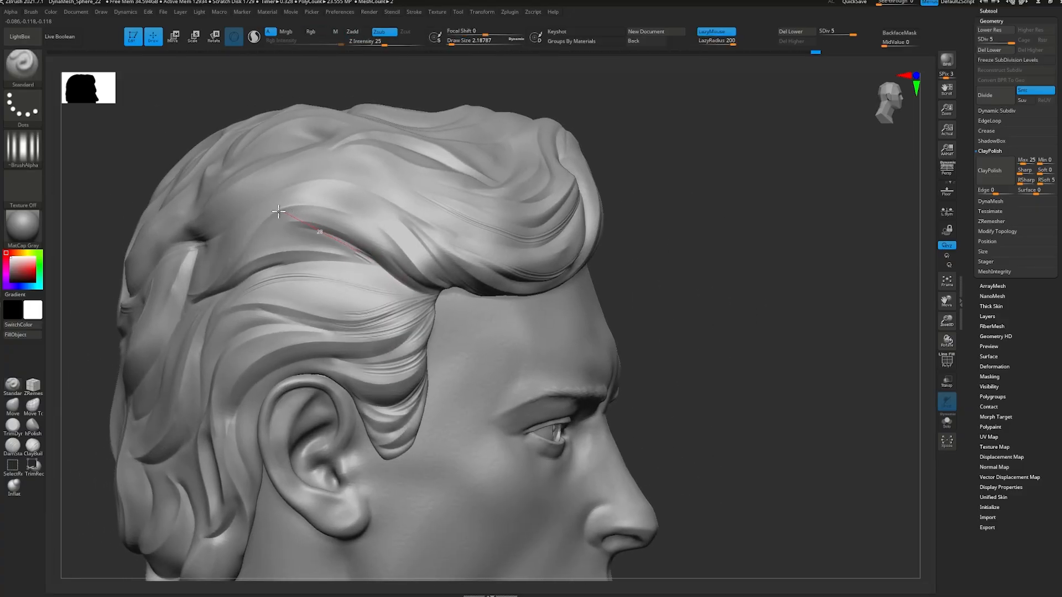
drag(279, 211, 276, 210)
mouse_move(266, 262)
mouse_down()
mouse_move(314, 261)
mouse_move(270, 238)
mouse_move(213, 254)
mouse_up()
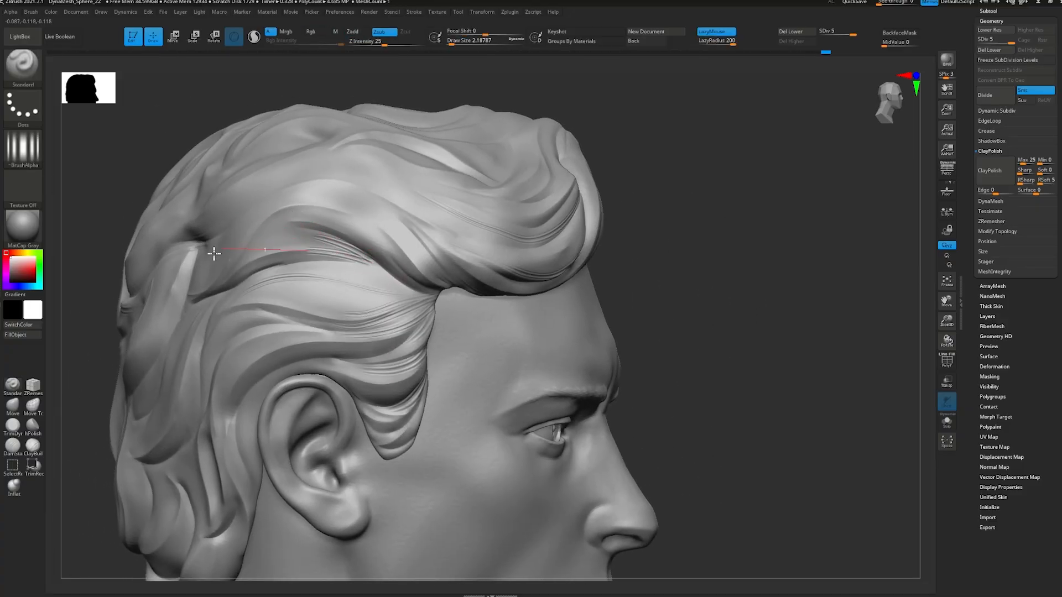
- Draw curved fine strands on the clumps around the hollow on the right side of the crown and smooth their ends
mouse_move(303, 239)
alt+right_down()
mouse_move(301, 225)
mouse_move(475, 254)
mouse_move(493, 276)
alt+right_up()
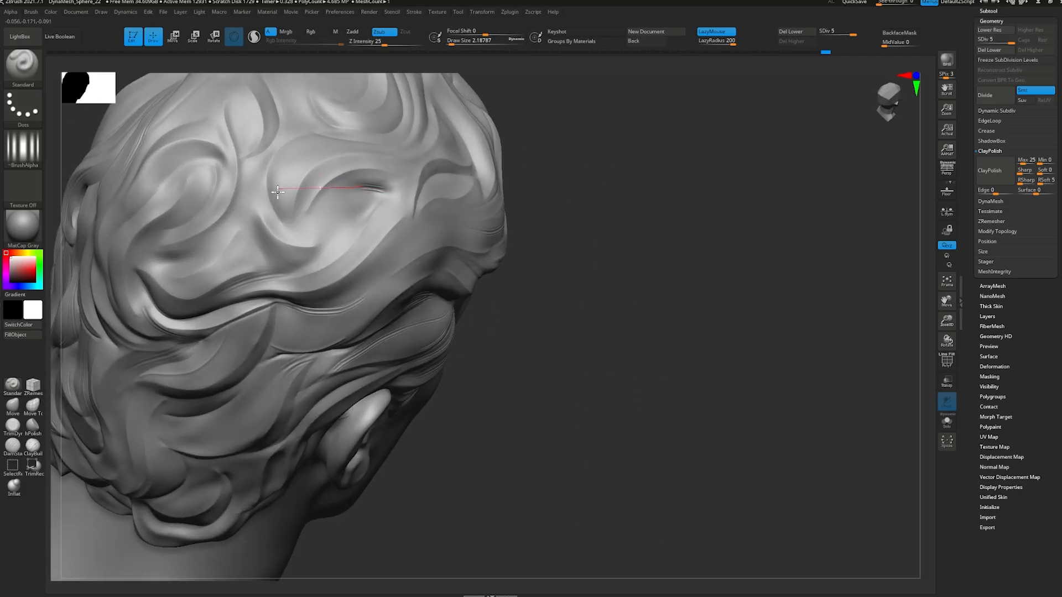
drag(339, 232, 324, 284)
drag(348, 196, 304, 225)
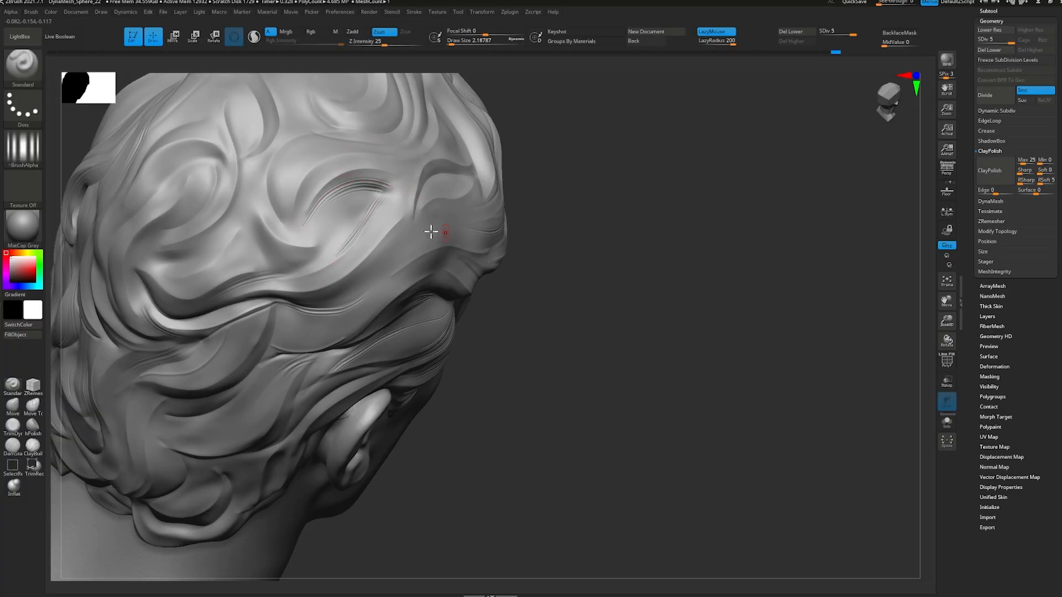
right_drag(431, 231, 365, 203)
shift+drag(307, 216, 381, 187)
mouse_move(382, 188)
right_down()
mouse_move(331, 227)
mouse_move(363, 237)
mouse_move(392, 273)
mouse_move(363, 175)
right_up()
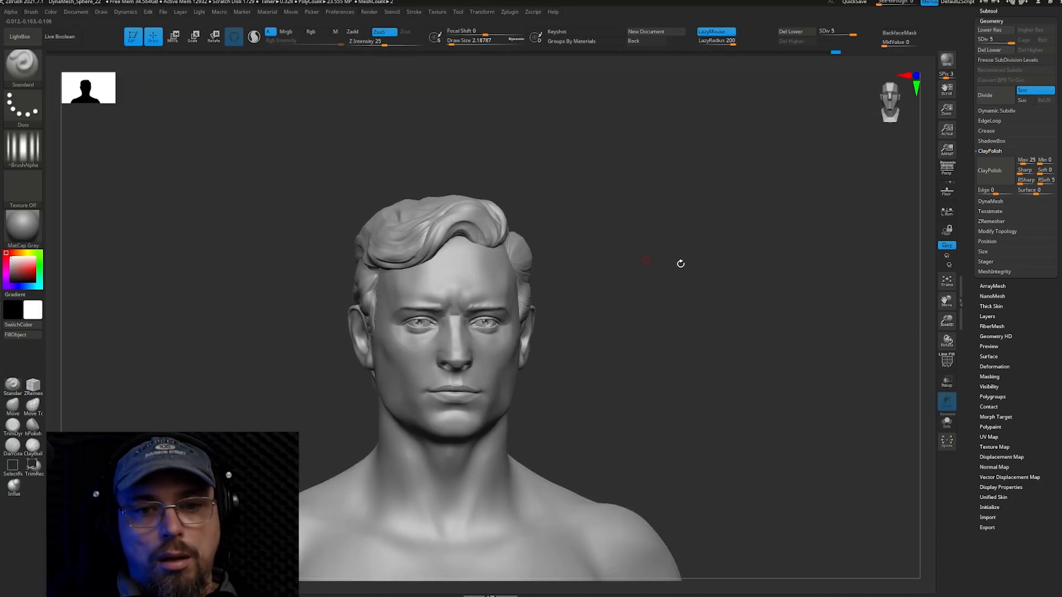
- Turn on perspective for the bust and frame the head in a three-quarter view
mouse_move(681, 261)
right_down()
mouse_move(663, 245)
mouse_move(491, 185)
mouse_move(483, 280)
mouse_move(343, 290)
right_up()
mouse_move(340, 287)
mouse_down()
mouse_move(368, 204)
mouse_move(413, 188)
mouse_up()
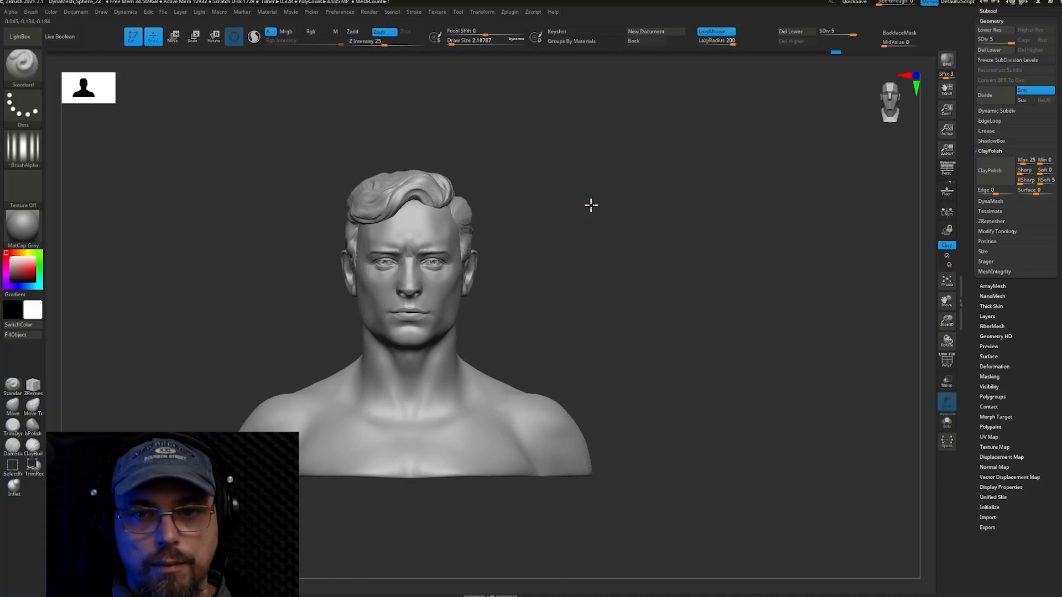
drag(591, 205, 700, 214)
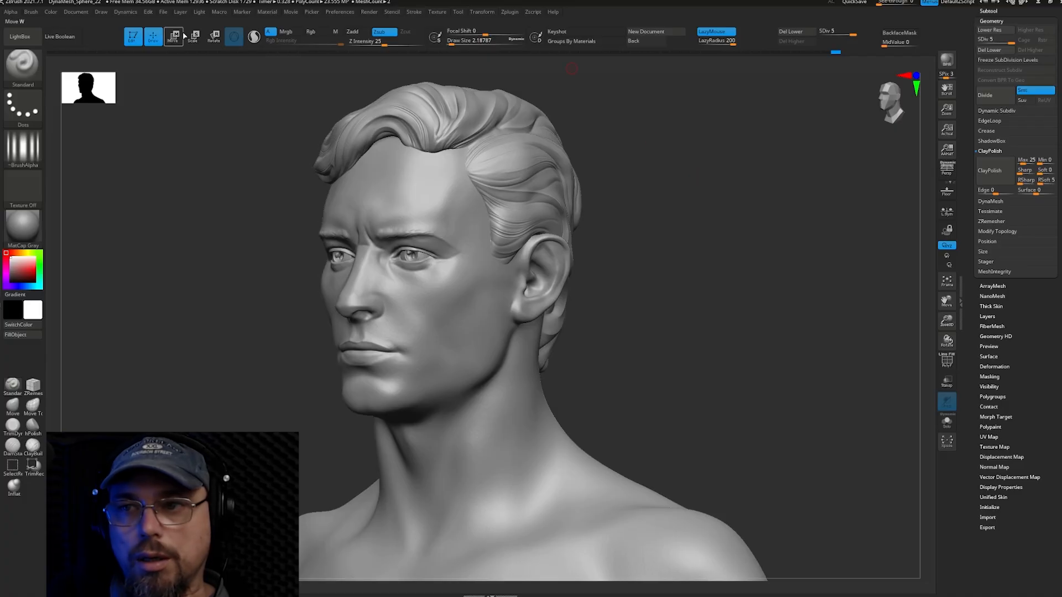
click(946, 169)
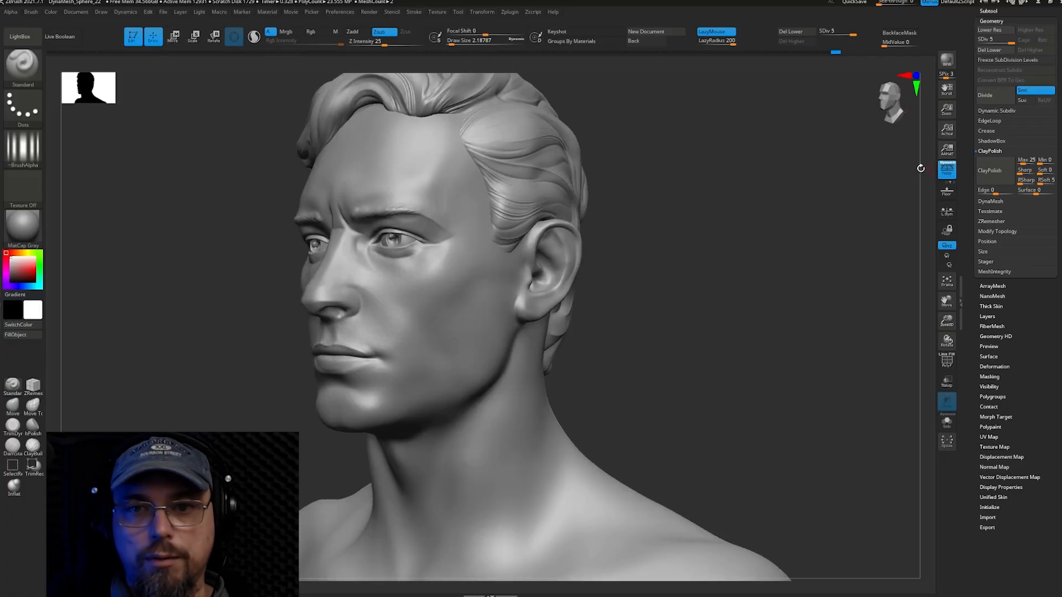
drag(751, 201, 740, 279)
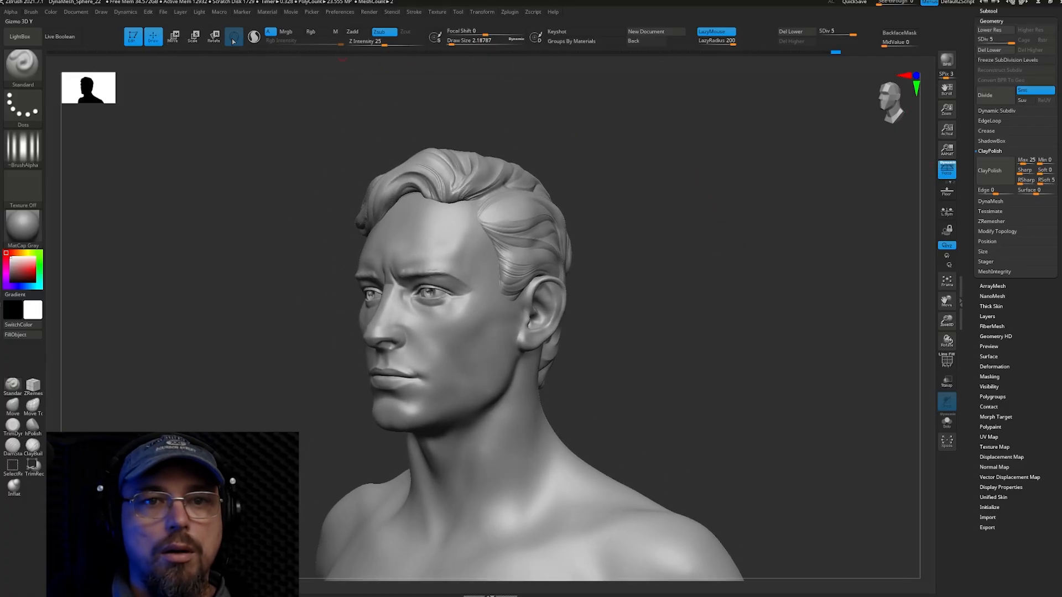
- Set the camera's focal length to the 85 mm preset
click(83, 14)
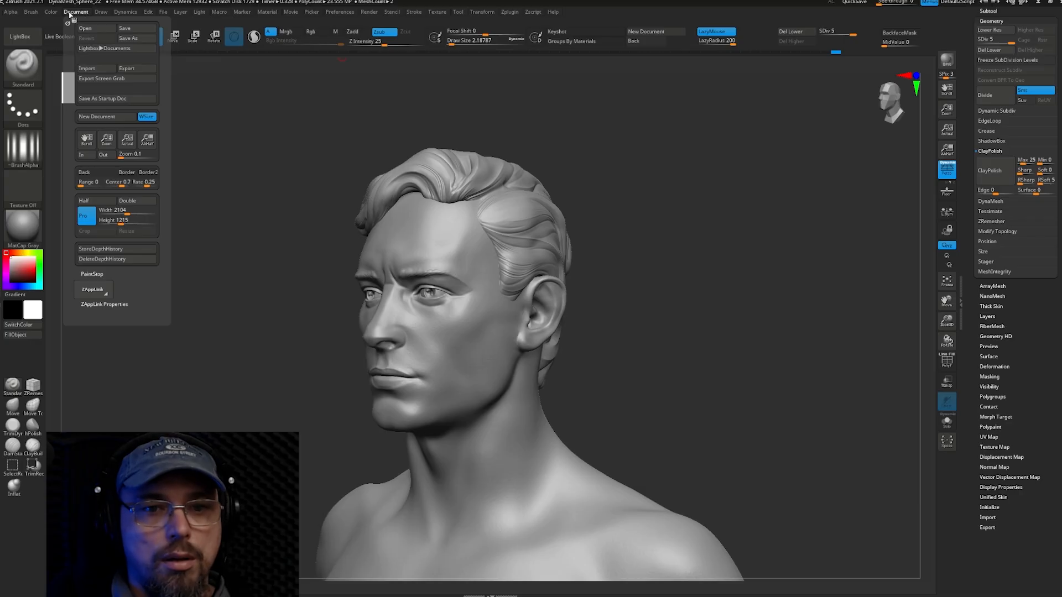
mouse_move(103, 14)
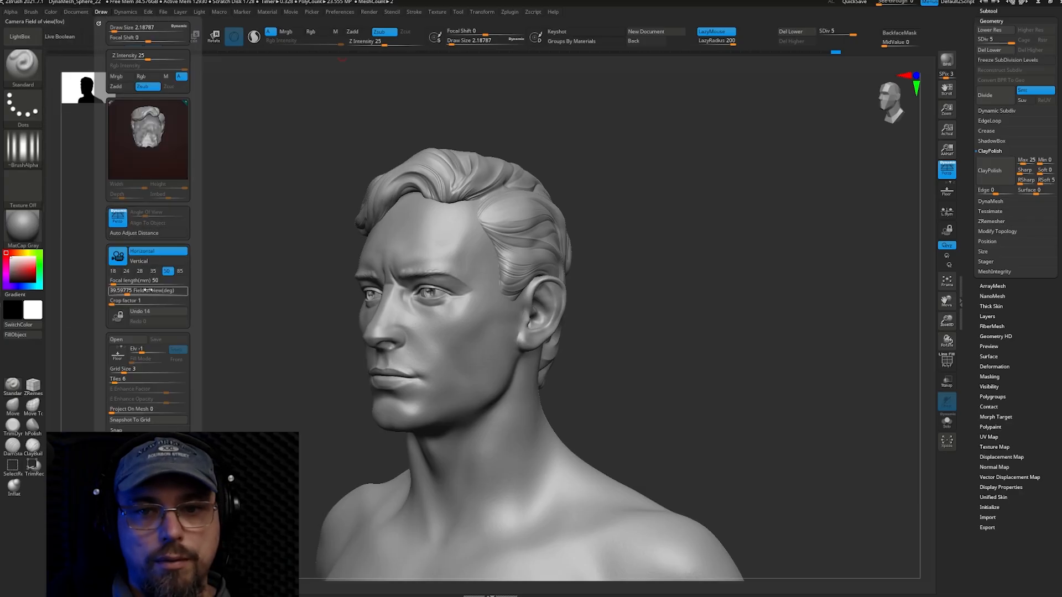
click(180, 273)
mouse_move(776, 295)
mouse_down()
mouse_move(683, 276)
mouse_move(635, 282)
mouse_move(719, 334)
mouse_move(674, 320)
mouse_move(679, 339)
mouse_move(720, 330)
mouse_move(720, 303)
mouse_move(715, 318)
mouse_move(753, 318)
mouse_up()
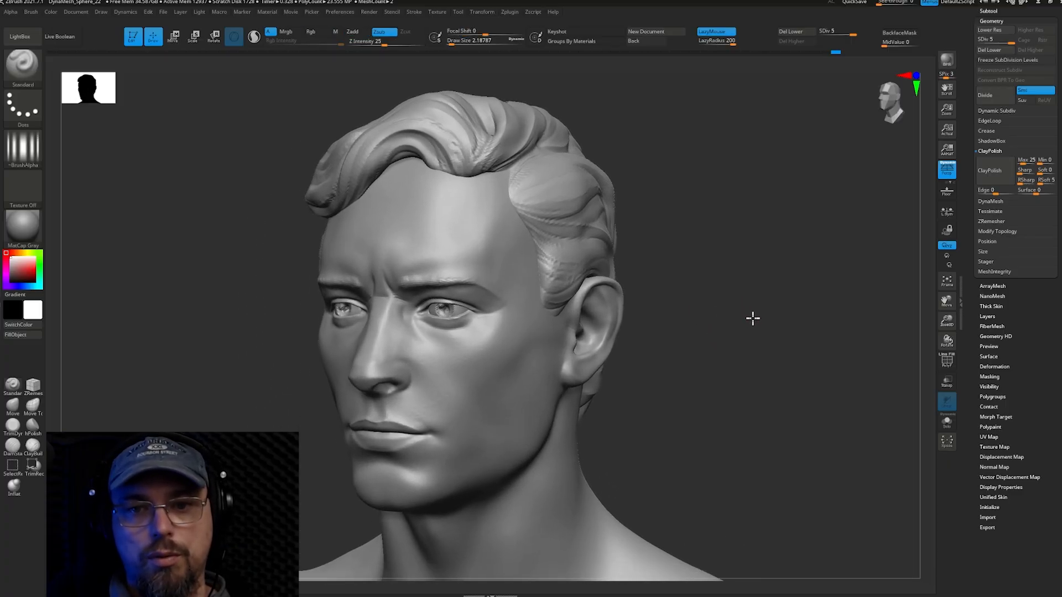